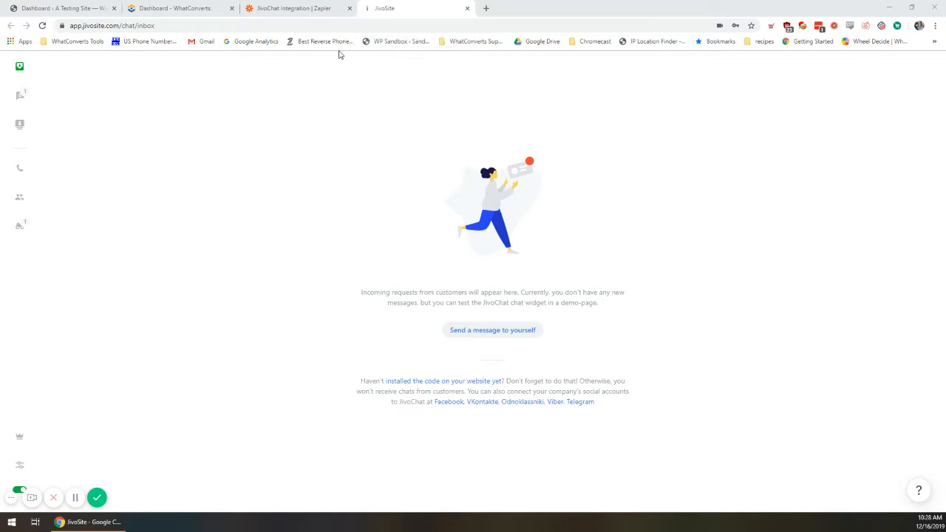
Switch to the WordPress admin of the test site and open the Insert Headers and Footers settings
click(312, 9)
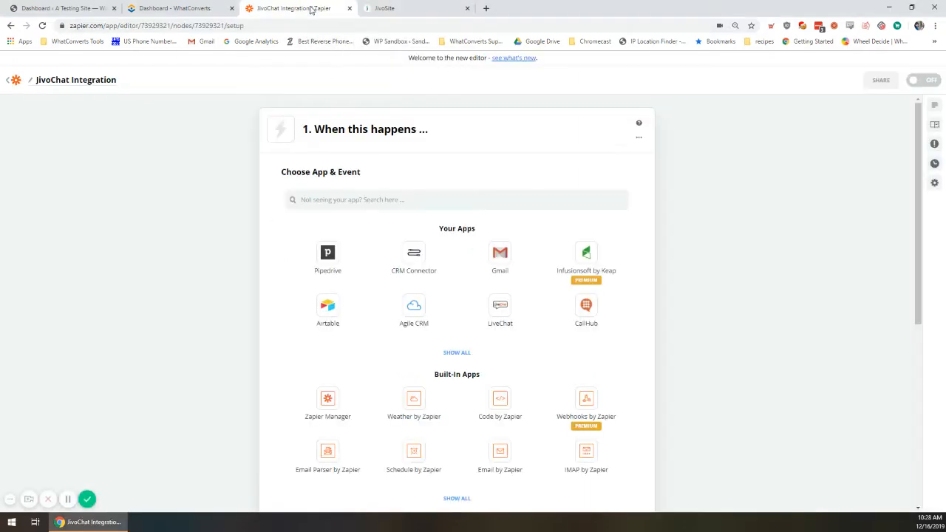
click(171, 12)
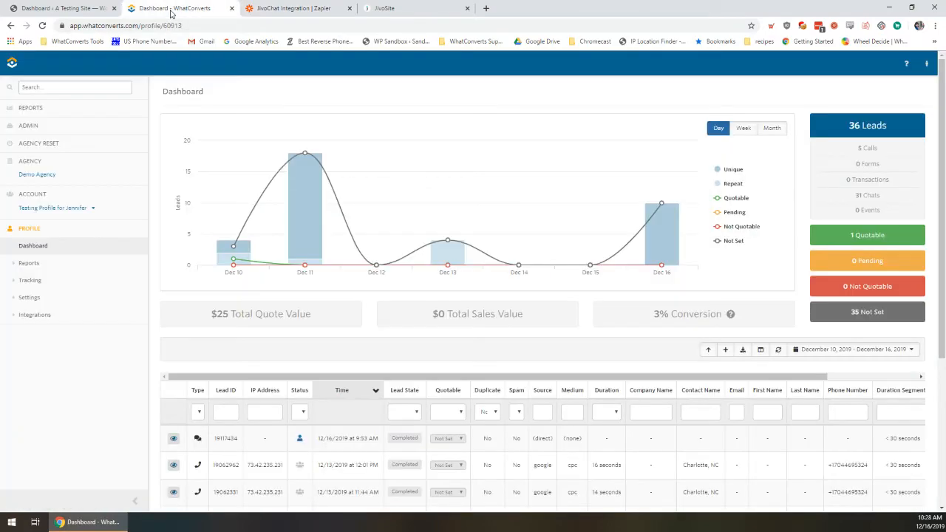
click(74, 9)
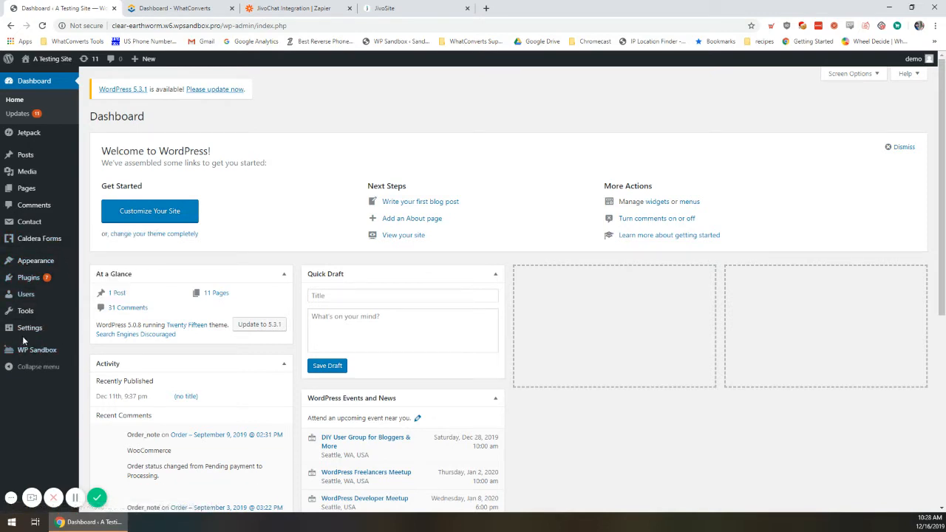
mouse_move(31, 328)
click(111, 430)
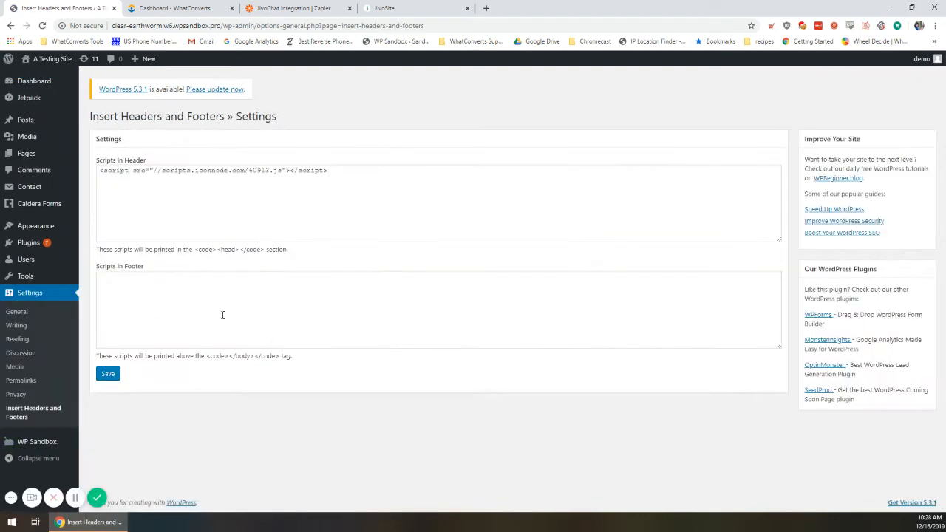
Start a new line below the WhatConverts tracking script in the header scripts
drag(103, 170, 312, 179)
click(314, 178)
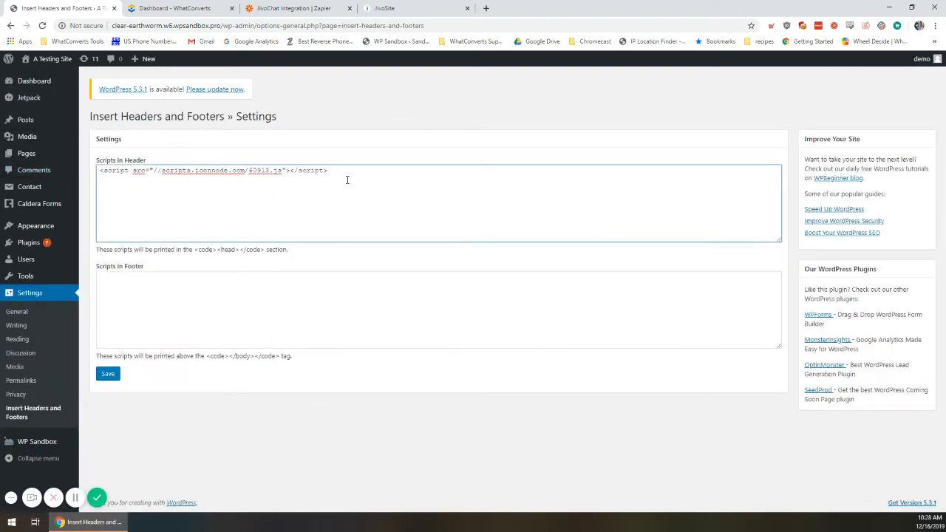
key(Return)
Copy the widget installation code from the JivoChat channel settings and paste it below the WhatConverts script in the WordPress header scripts
click(405, 7)
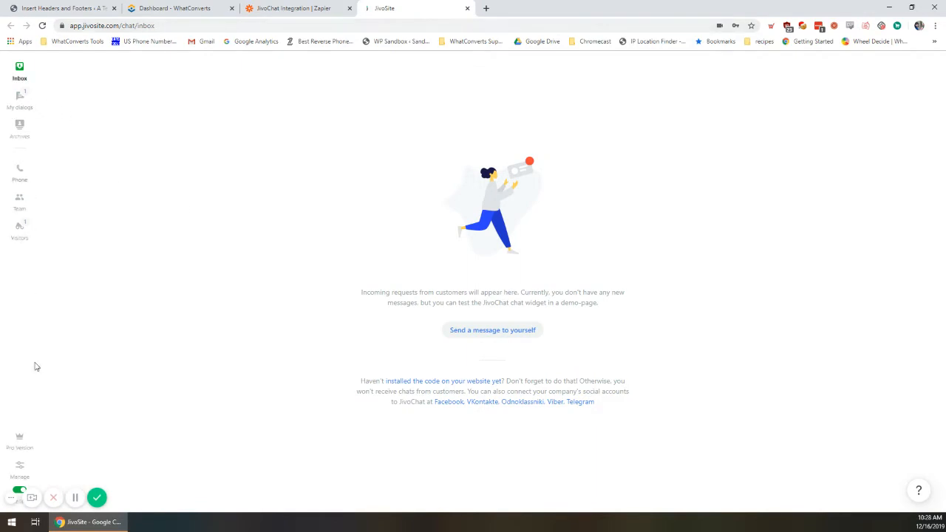
click(25, 476)
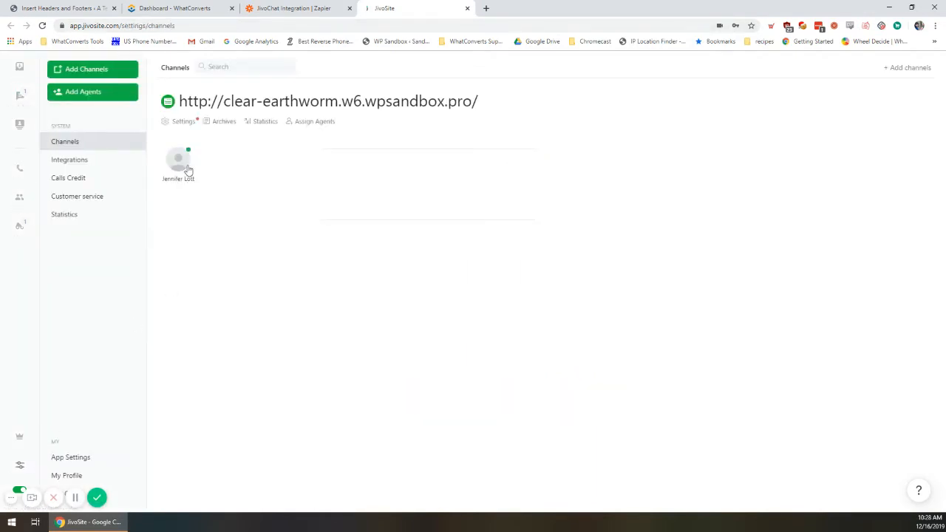
click(194, 122)
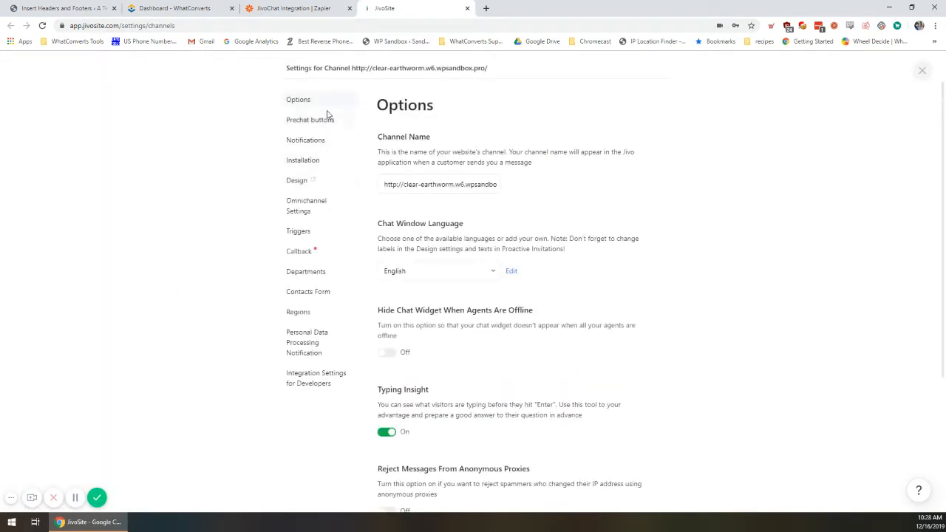
click(308, 161)
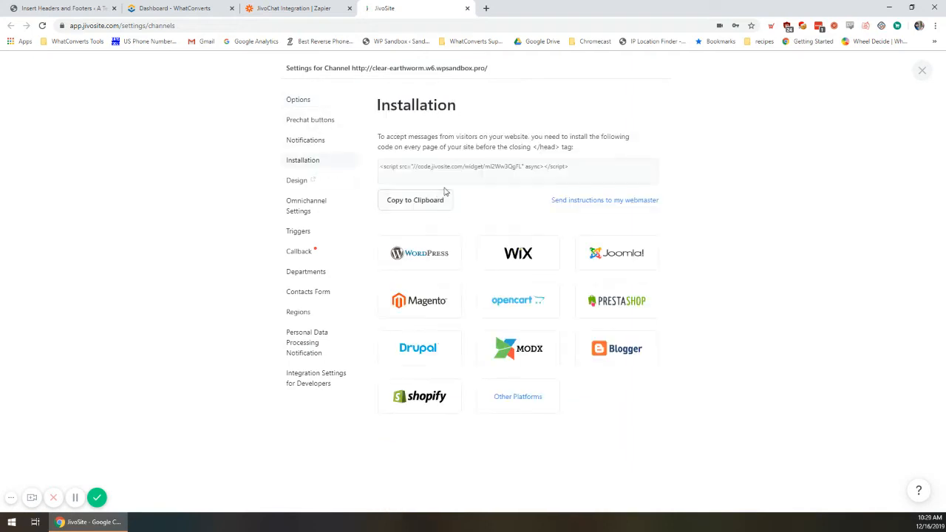
click(450, 167)
key(ctrl+c)
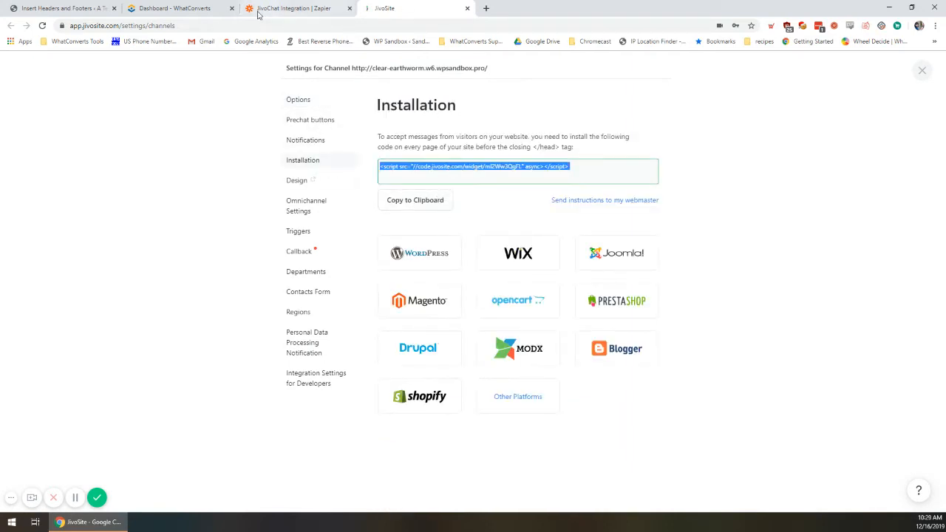
click(67, 8)
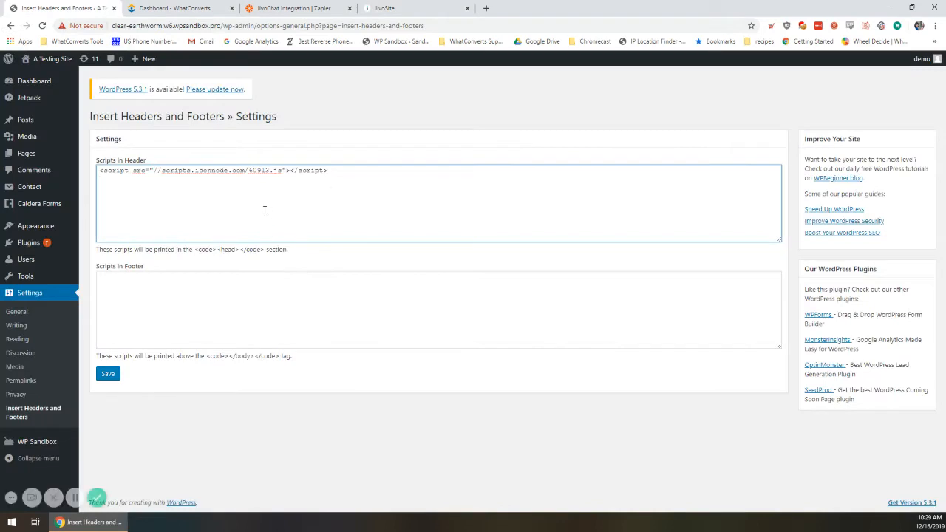
key(ctrl+v)
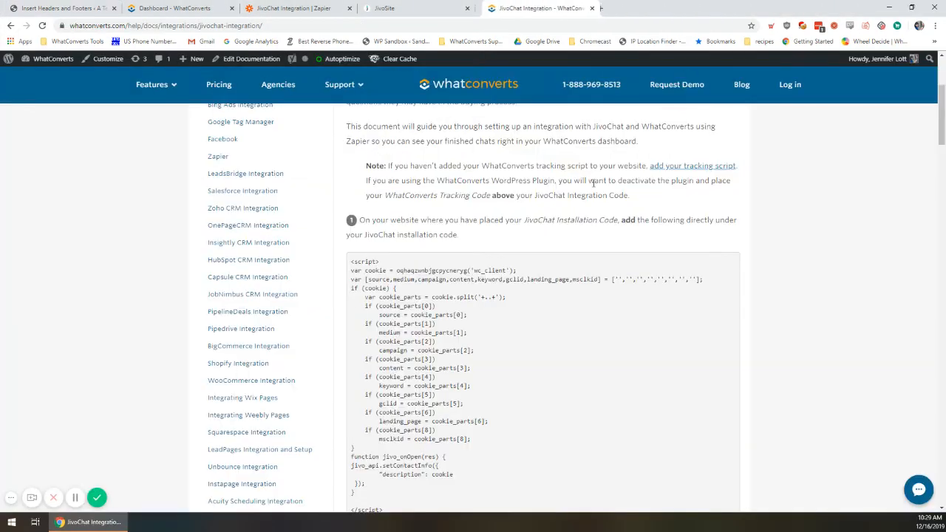
Copy the full cookie script from step 1 of the WhatConverts JivoChat integration help article
scroll(353, 255, down, 1)
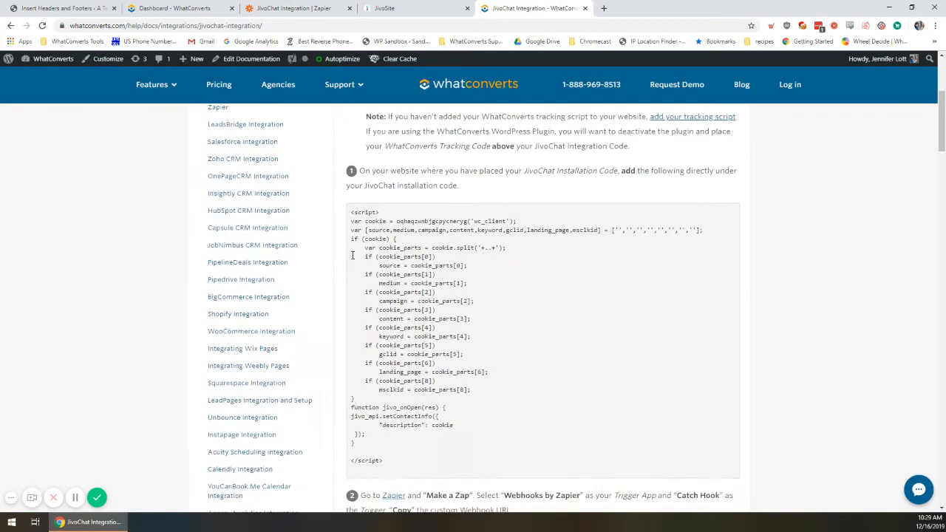
drag(384, 460, 341, 213)
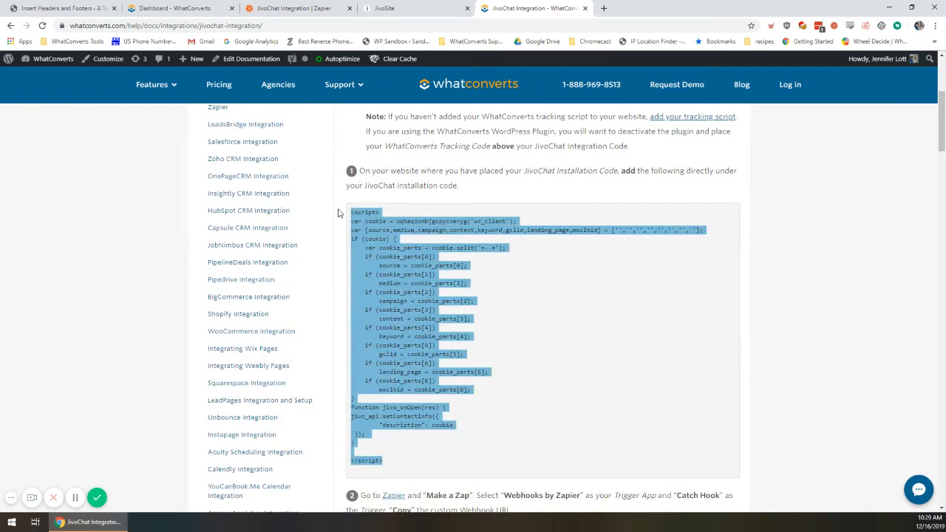
right_click(372, 228)
click(391, 234)
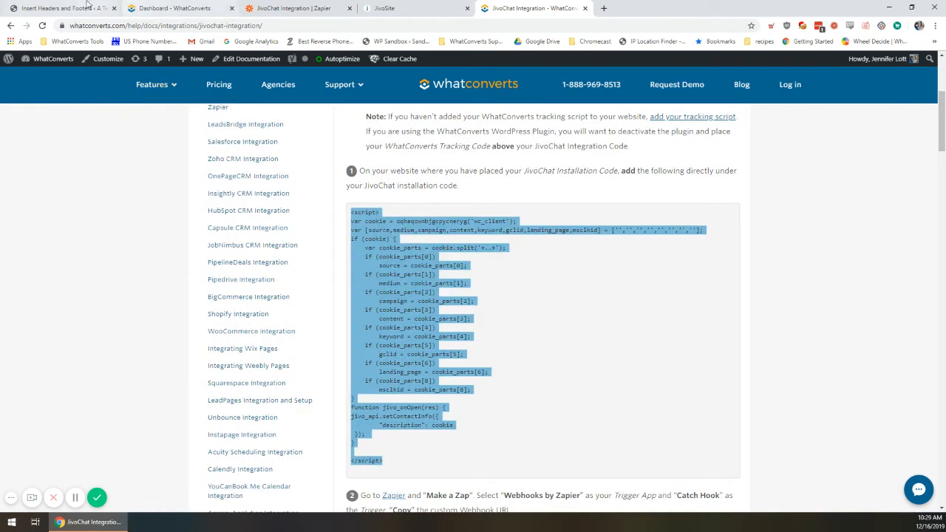
Paste the cookie script directly under the JivoChat code in the WordPress header scripts and save the settings
click(170, 8)
click(90, 8)
click(193, 196)
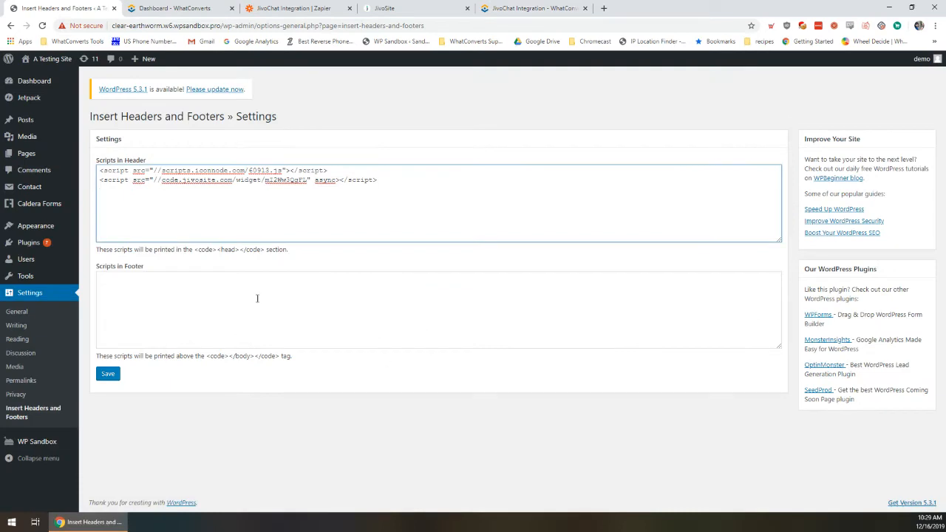
right_click(193, 196)
click(239, 271)
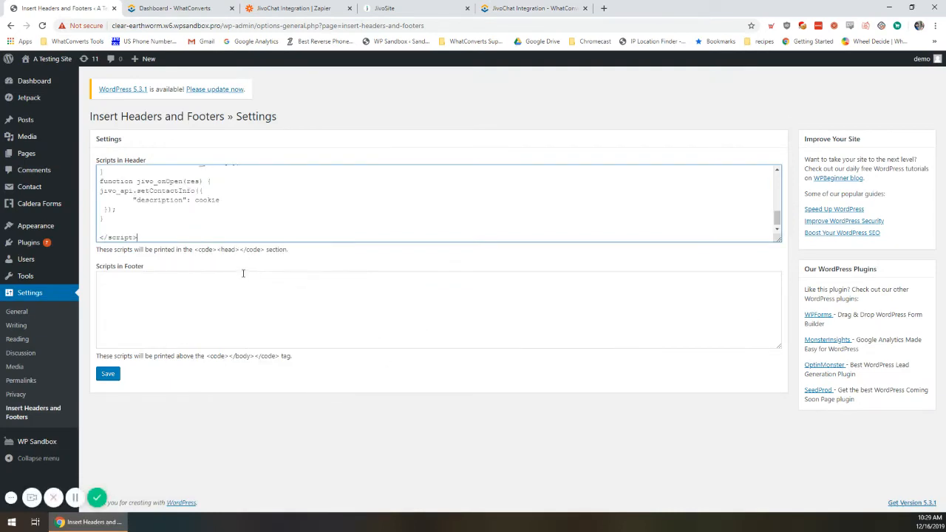
click(105, 374)
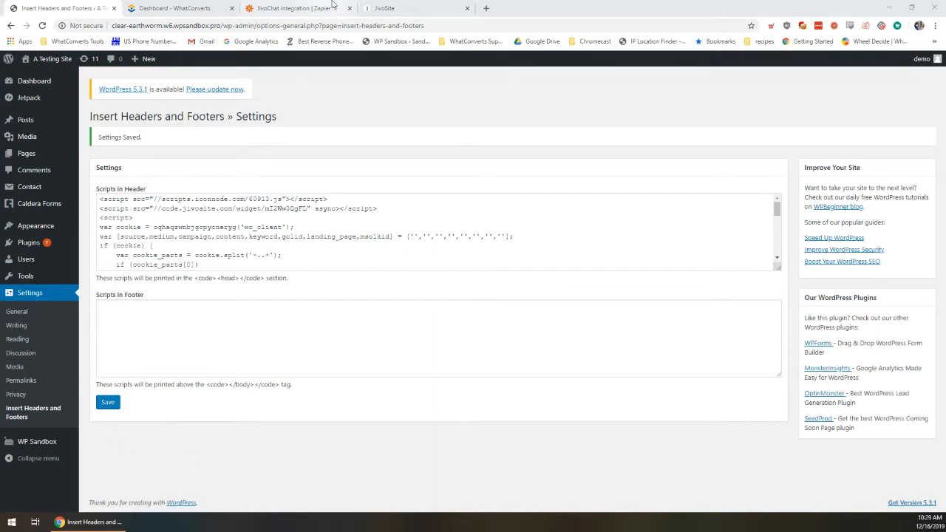
In the JivoChat Integration zap in Zapier, set the trigger to Webhooks by Zapier with the Catch Hook event and continue
click(259, 6)
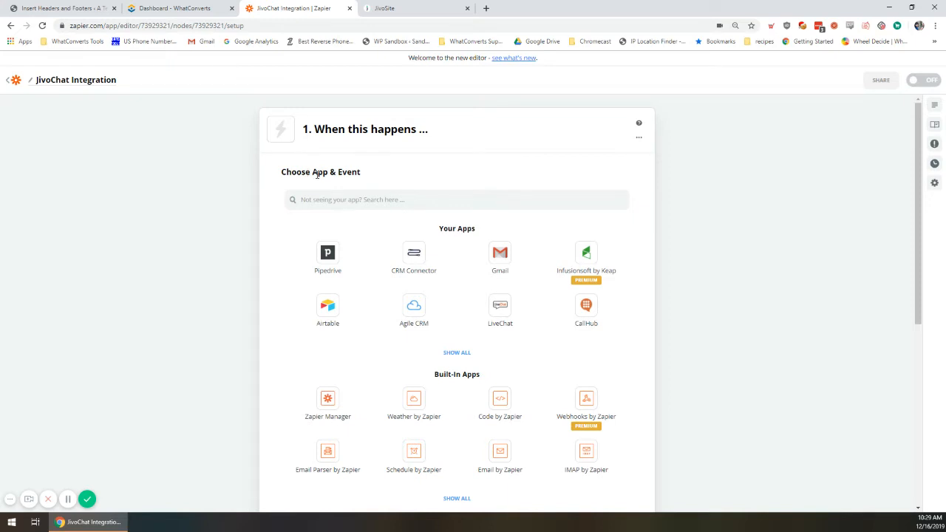
click(313, 198)
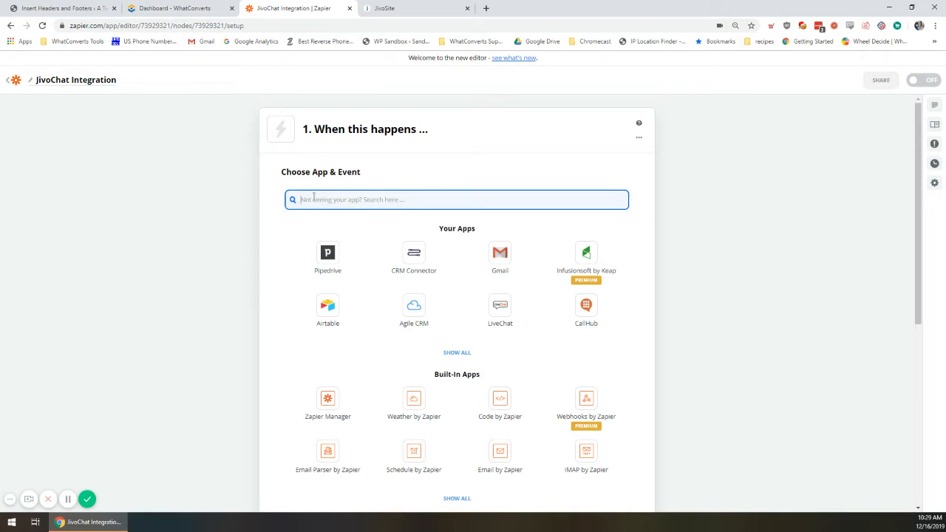
text(Webhook)
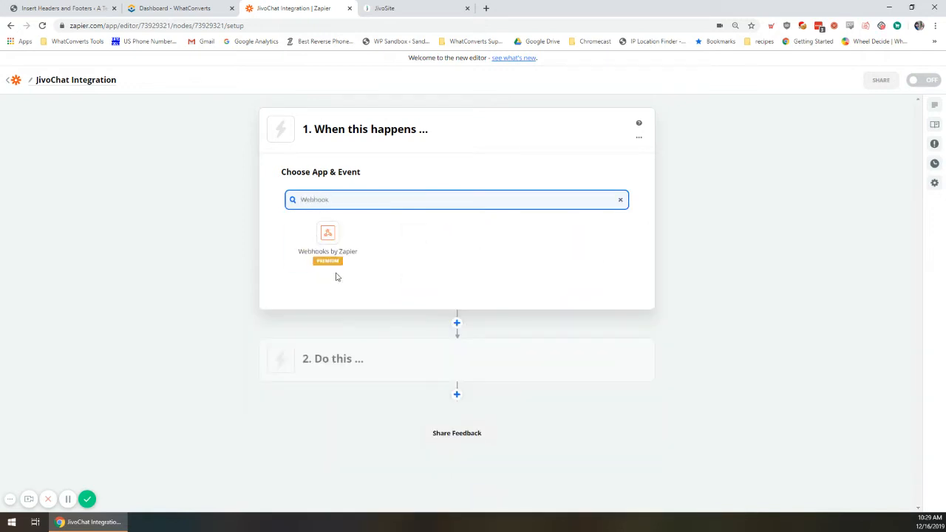
click(336, 275)
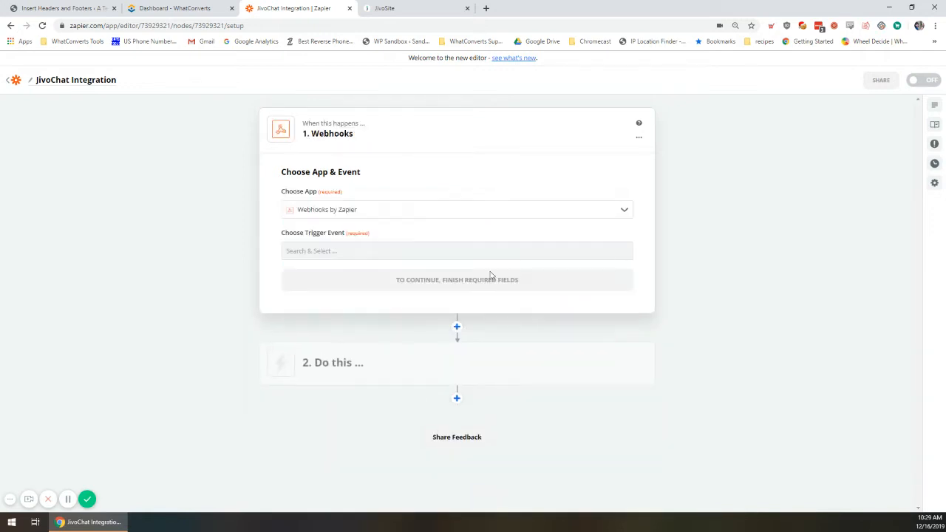
click(347, 255)
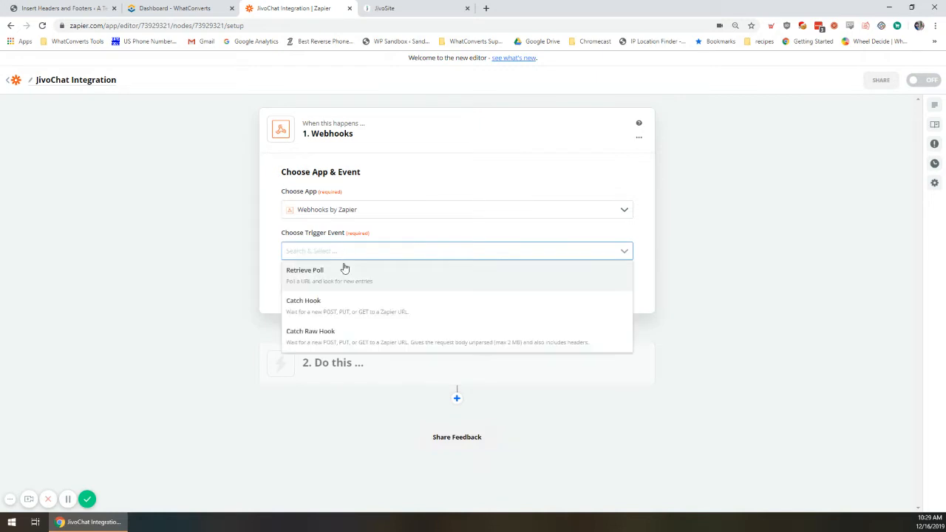
click(339, 311)
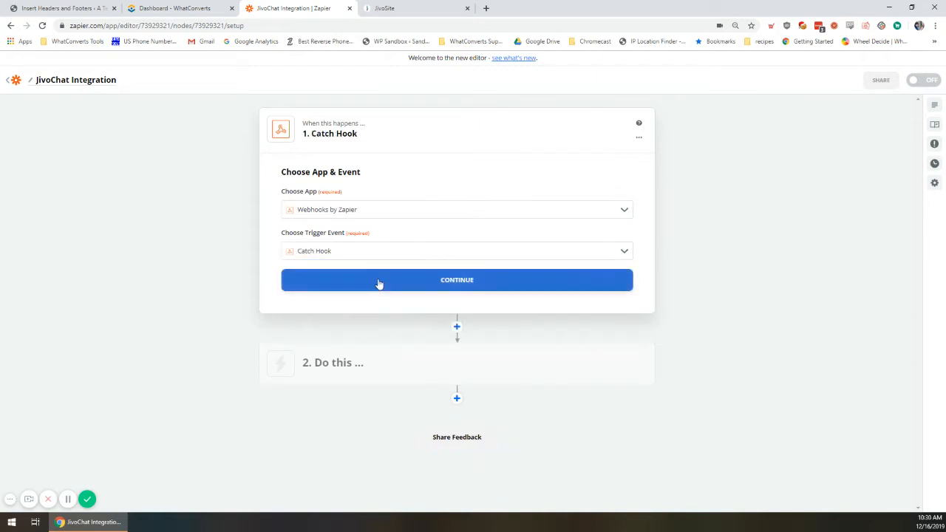
click(378, 283)
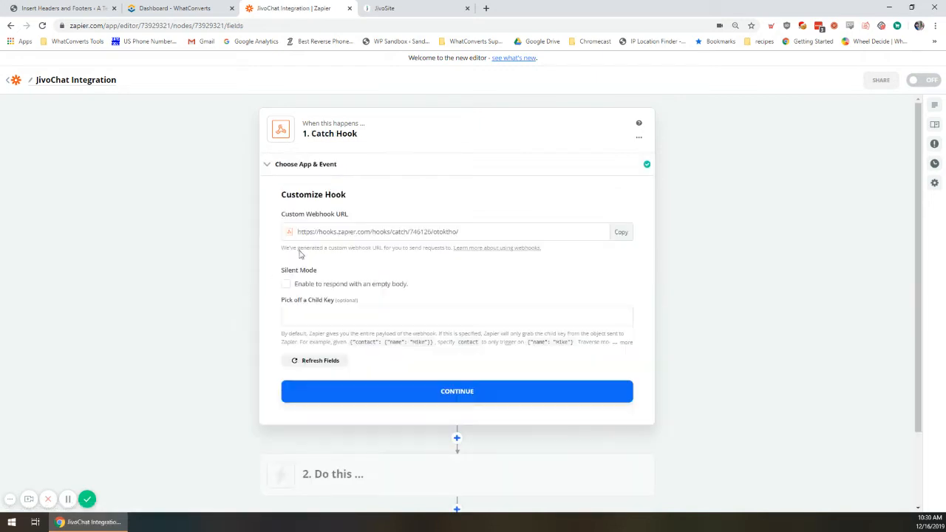
Copy Zapier's custom webhook URL and save it as the Webhooks Endpoint URL in the JivoChat channel's Integration Settings for Developers
click(622, 232)
click(404, 7)
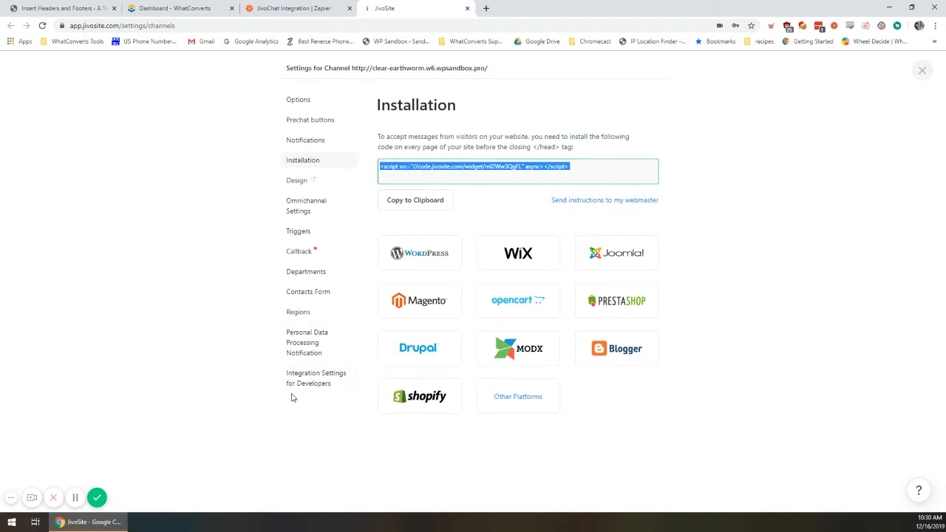
click(922, 71)
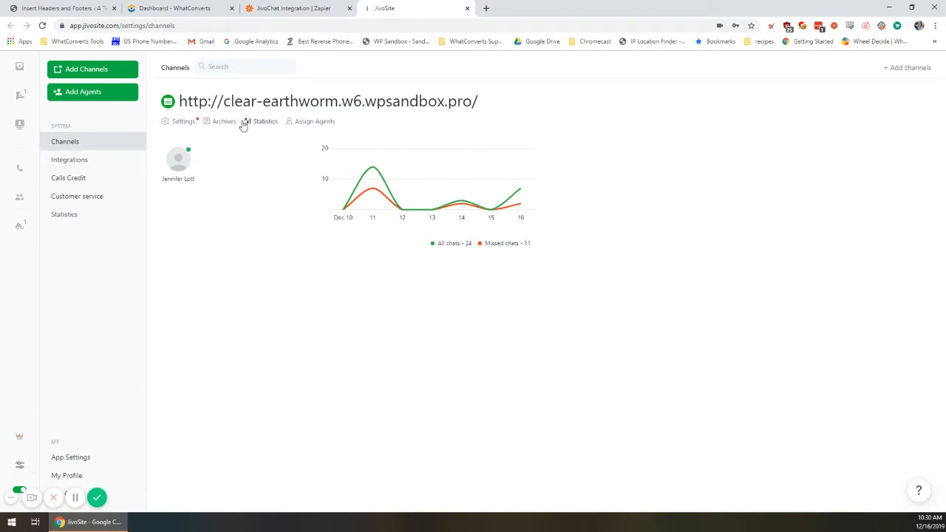
click(184, 122)
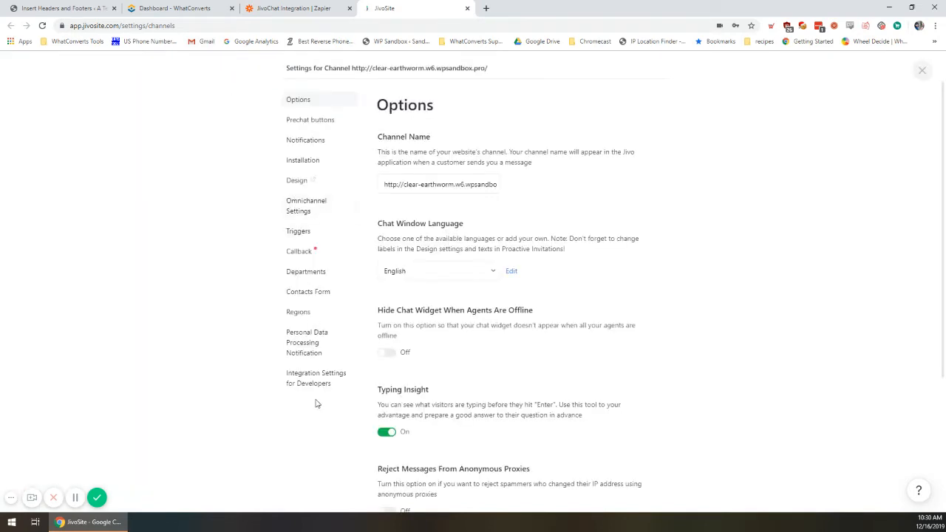
click(317, 383)
double_click(414, 422)
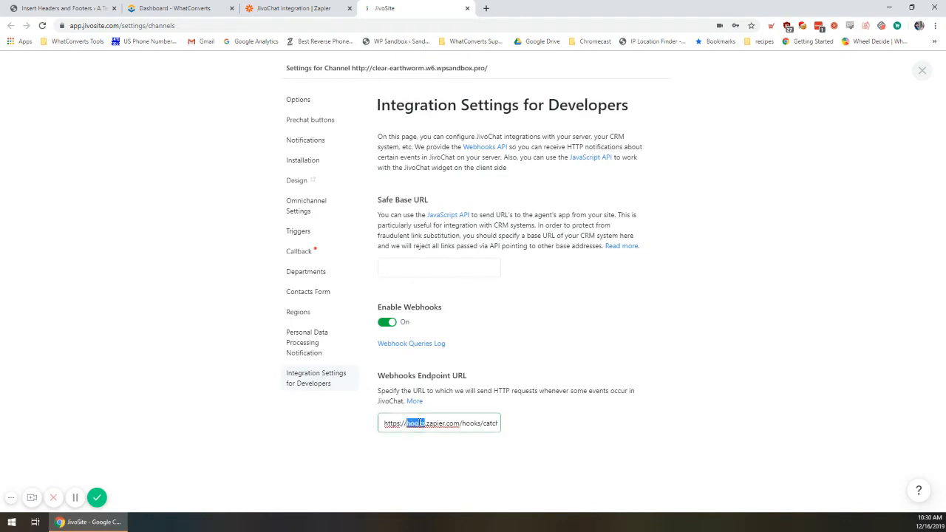
key(End)
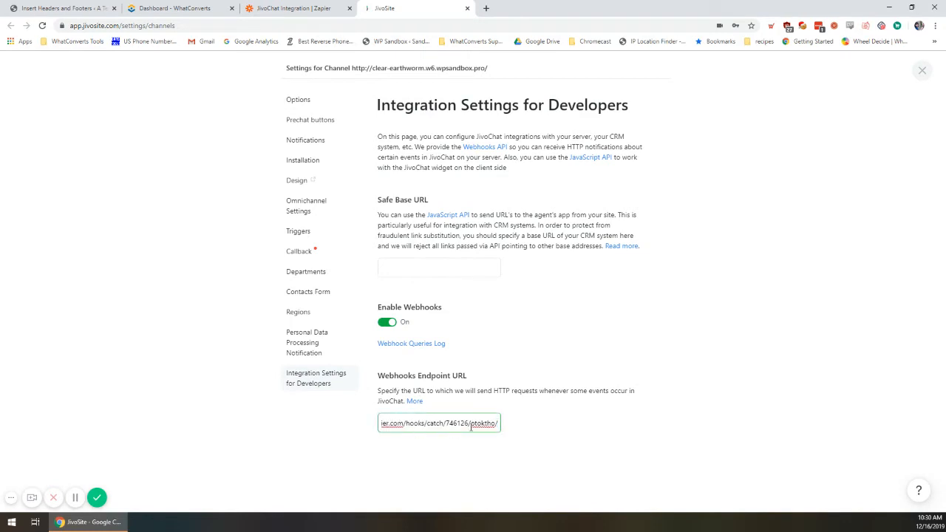
click(418, 465)
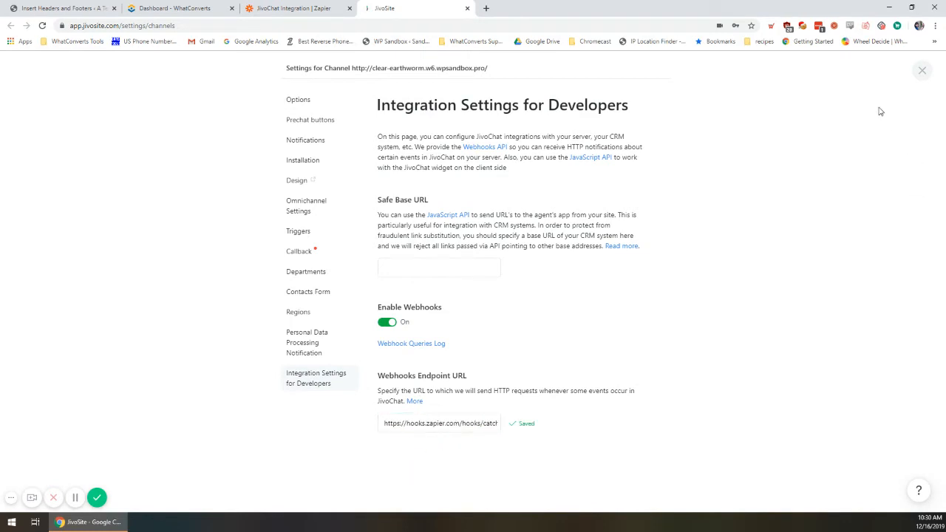
click(921, 73)
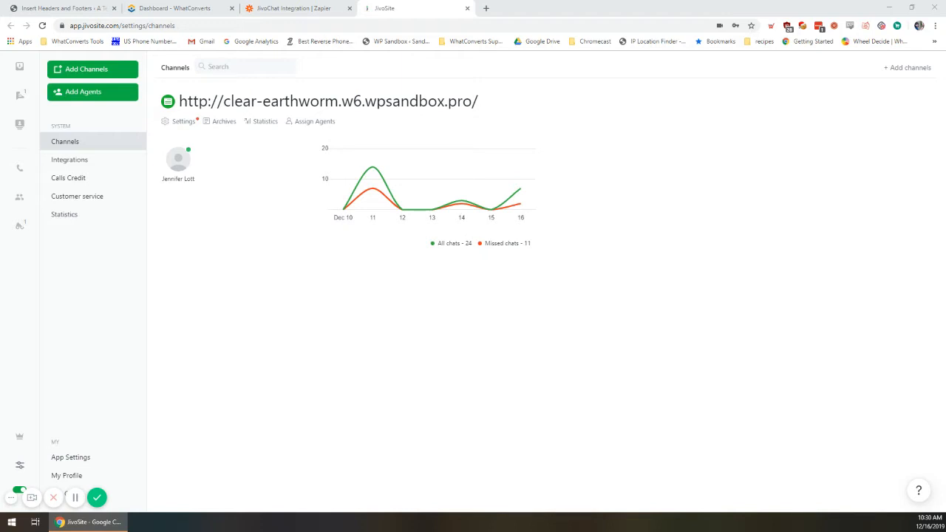
In a new incognito window, load the test site with the JivoTest UTM parameters, gclid=TestGclid, msclkid=TestMSClkID, force_utm=true and wc_clear=true
click(935, 25)
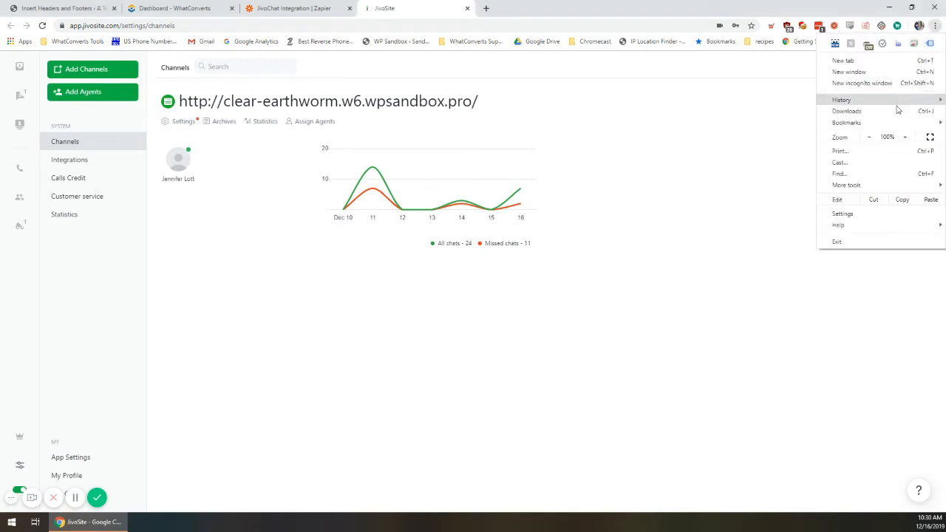
click(862, 83)
key(ctrl+v)
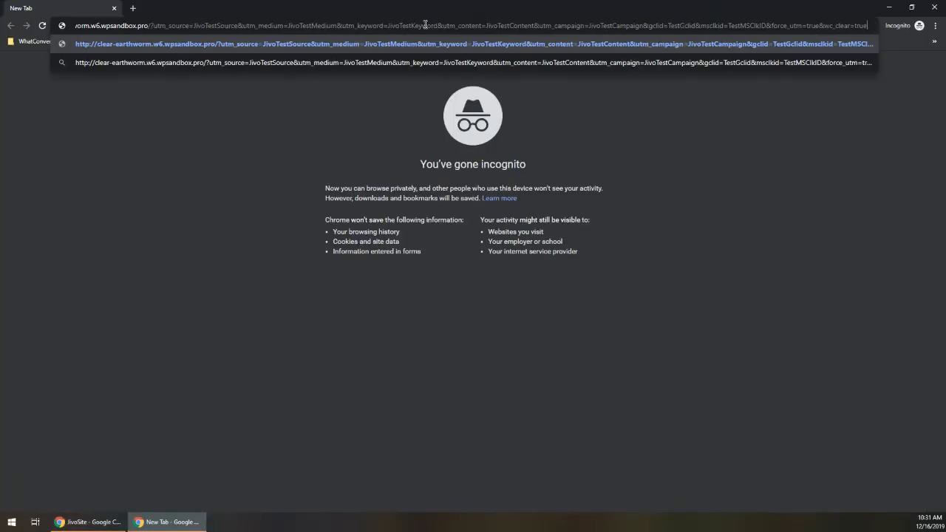
key(Return)
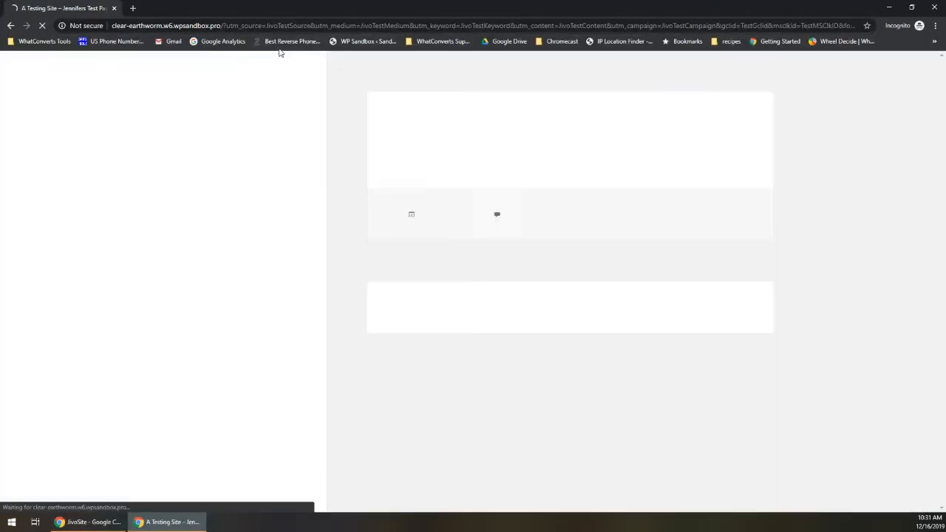
Open the JivoChat widget on the test site and send the suggested message "Hi, can you guide me?"
click(238, 26)
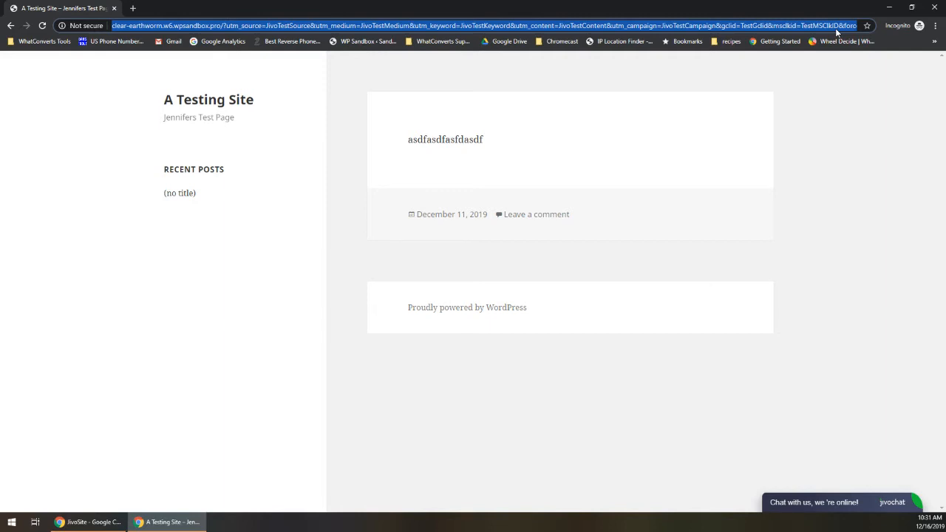
click(770, 188)
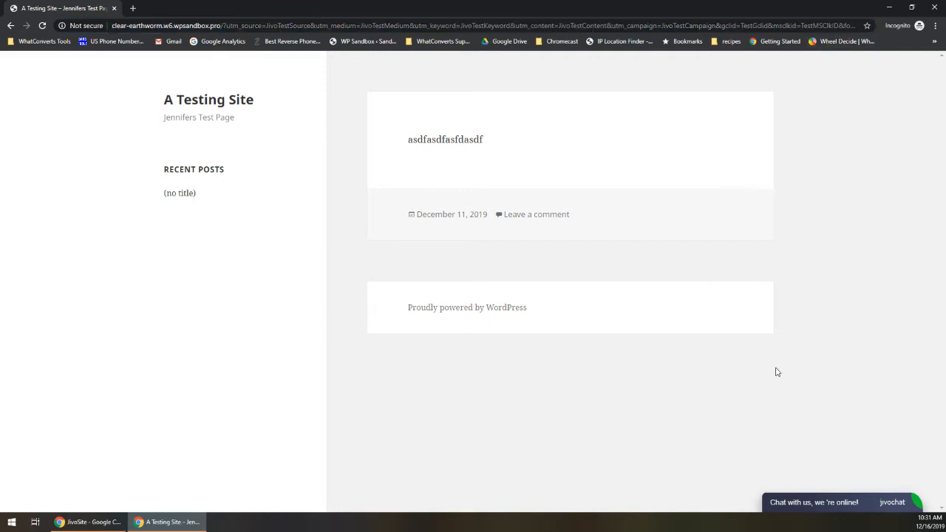
click(810, 507)
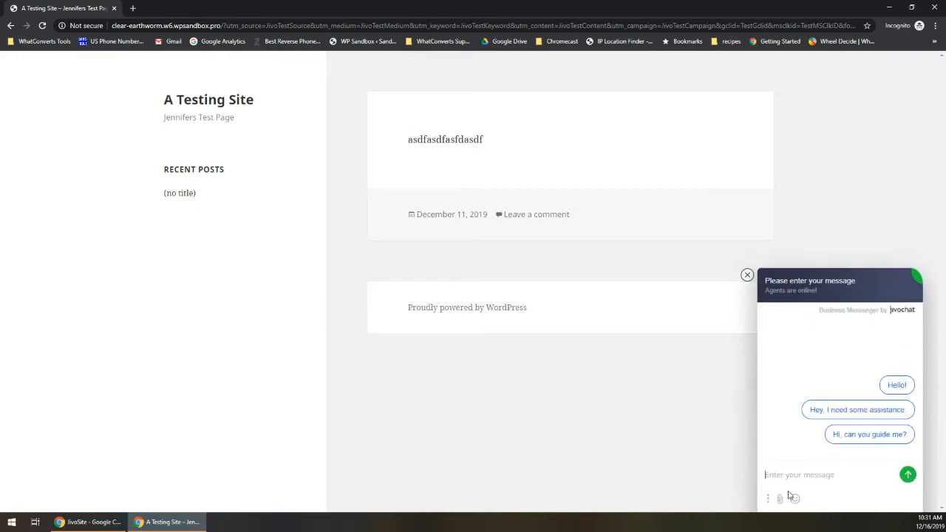
click(869, 435)
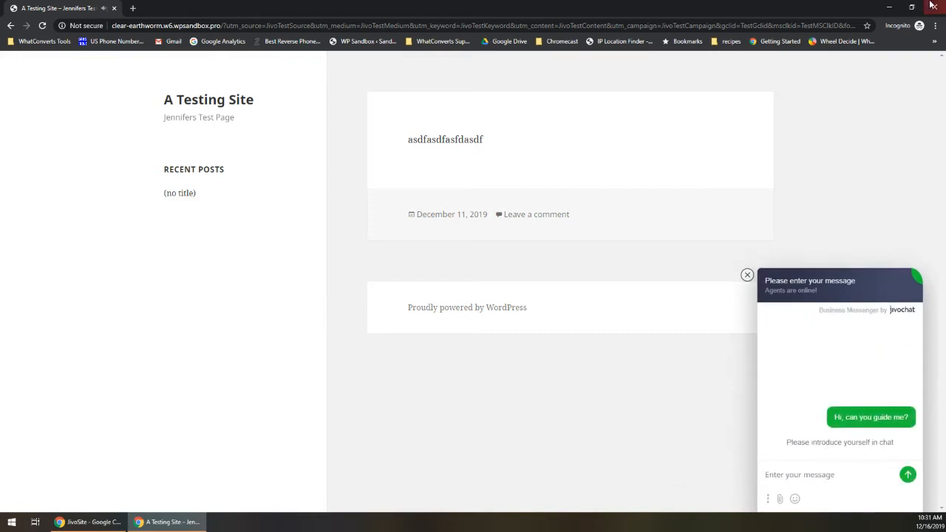
Switch to the JivoSite agent app and accept the incoming test chat from the inbox
key(alt+Tab)
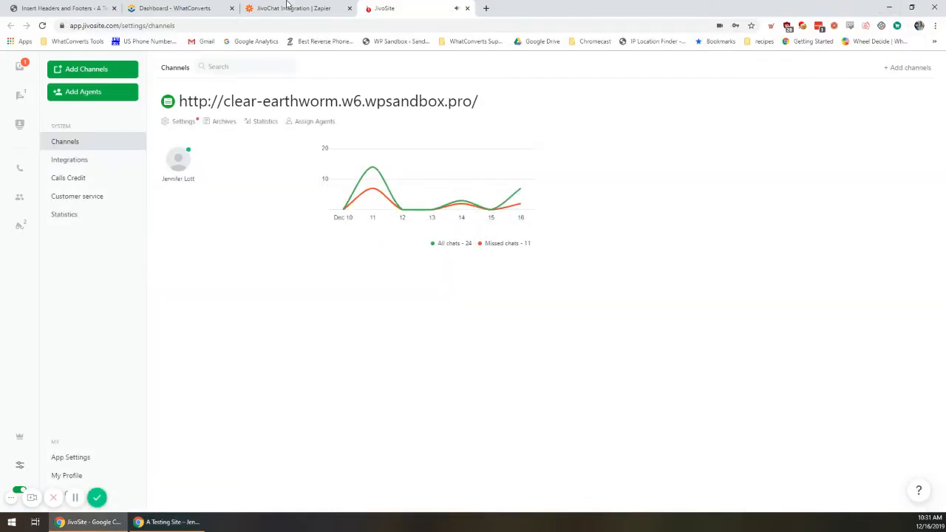
click(20, 71)
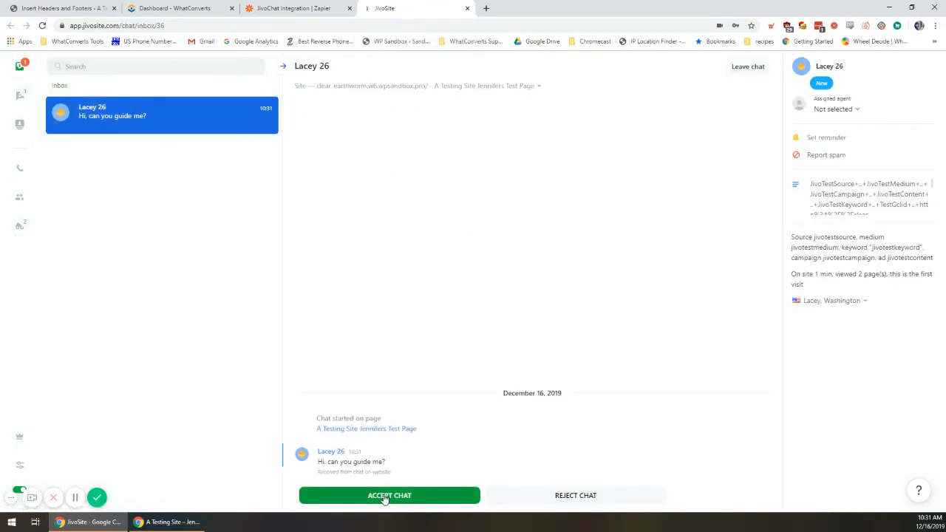
click(388, 500)
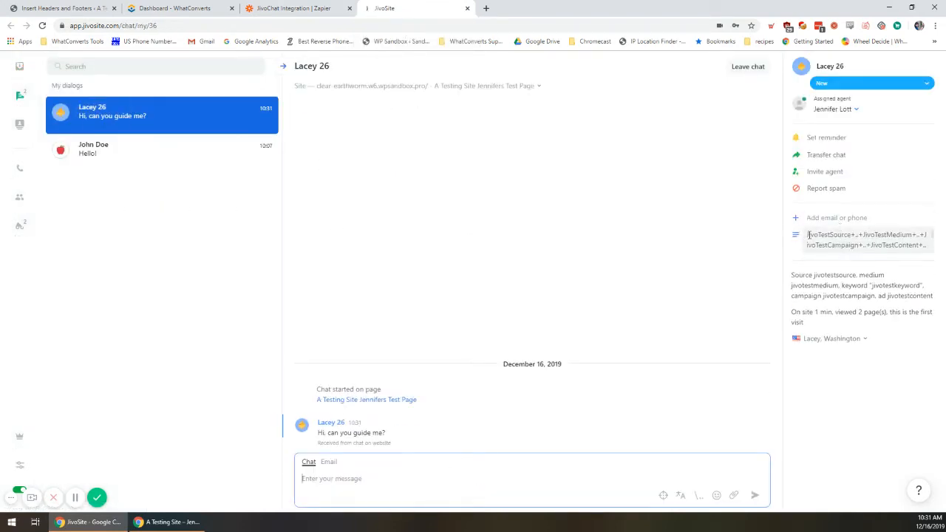
Check the tracking values in the visitor's description and leave the chat to end it
drag(809, 235, 898, 262)
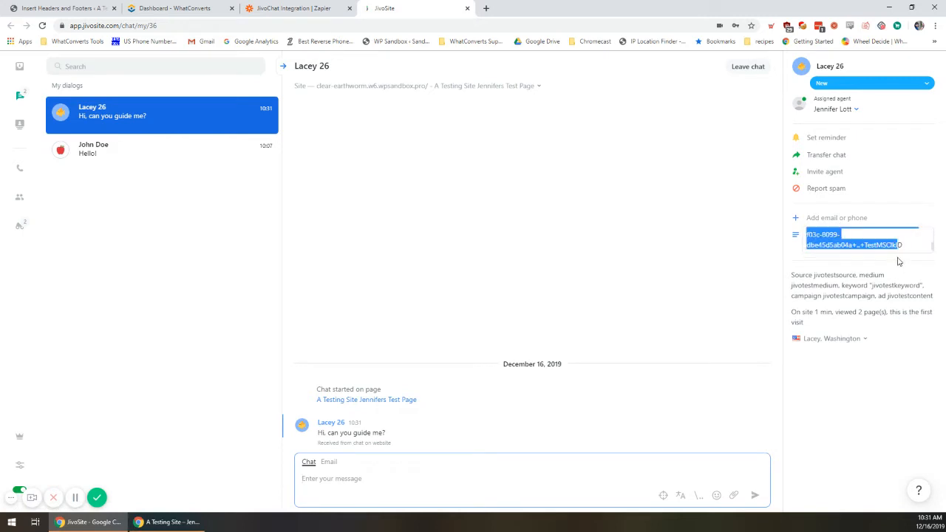
click(892, 245)
scroll(889, 241, up, 3)
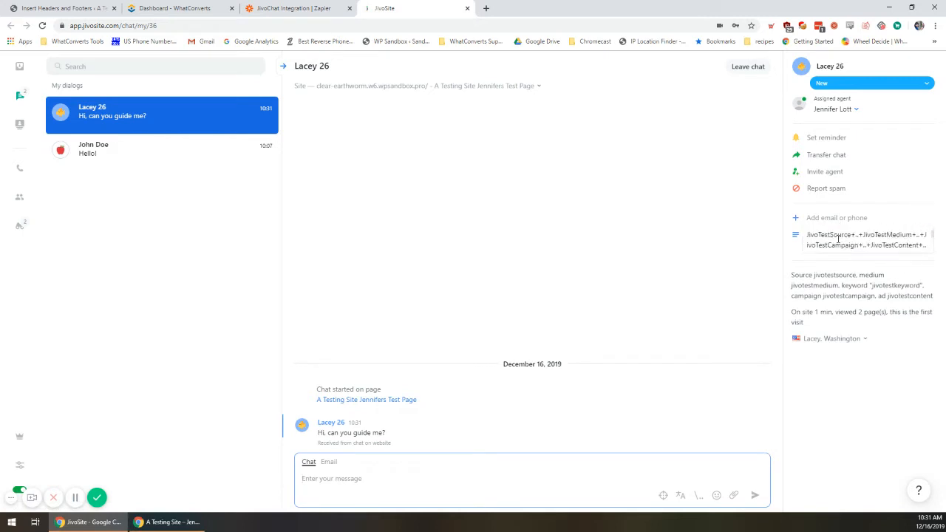
click(748, 67)
click(748, 101)
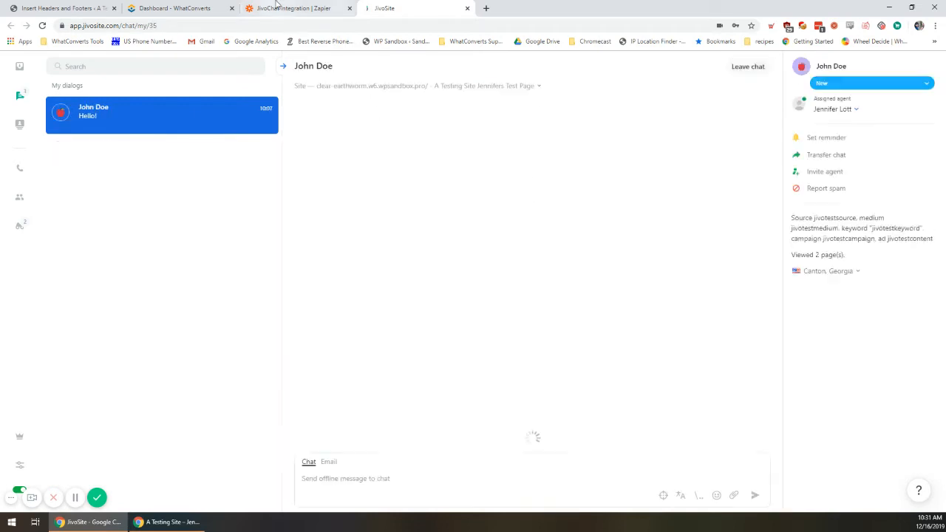
Return to the JivoChat Integration zap in Zapier, continue past the hook customization and test the trigger to pull in hook samples
click(278, 7)
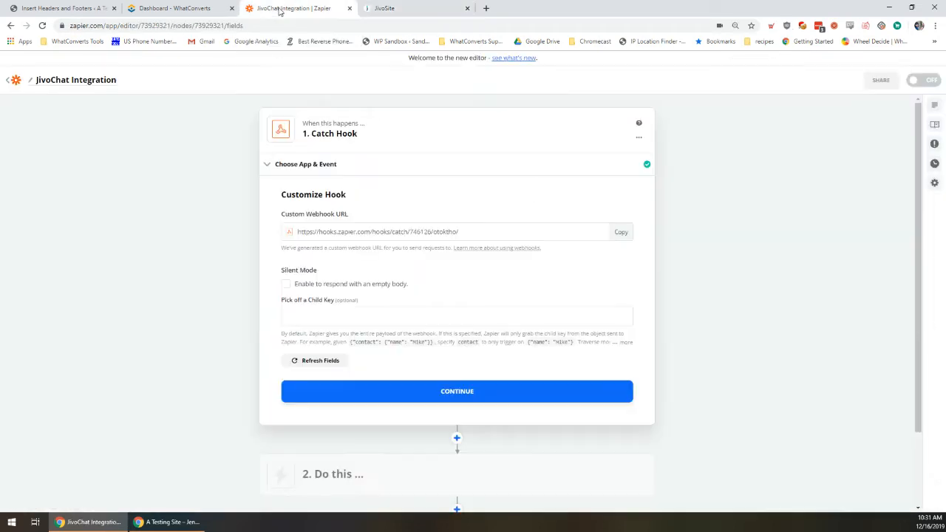
click(371, 391)
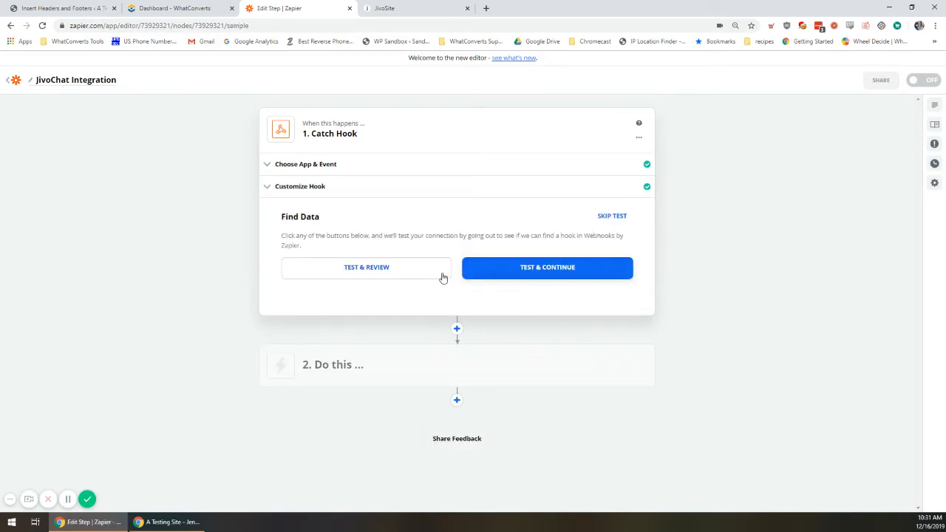
click(441, 277)
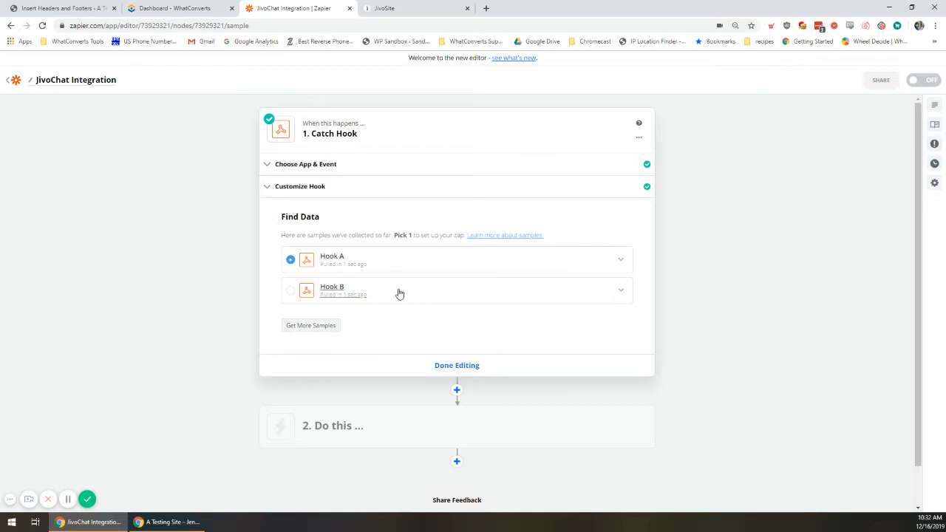
Review the Hook A sample's fields, including its event_name, and finish editing the Catch Hook trigger
click(620, 263)
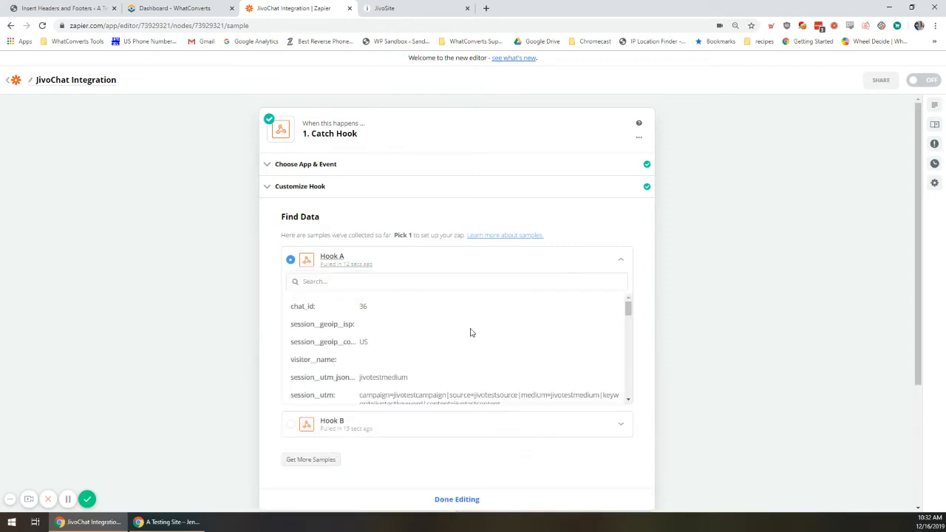
scroll(470, 332, down, 5)
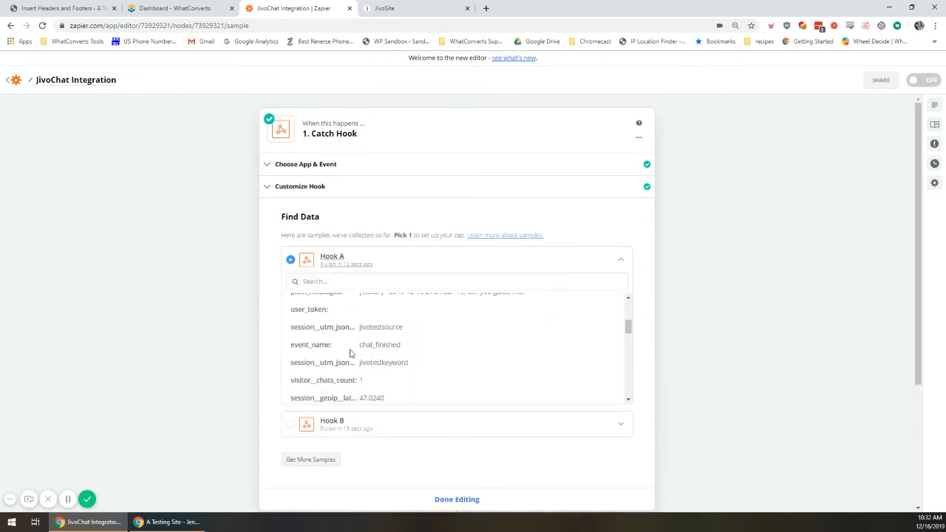
drag(353, 349, 399, 348)
double_click(397, 354)
double_click(393, 345)
scroll(528, 327, down, 1)
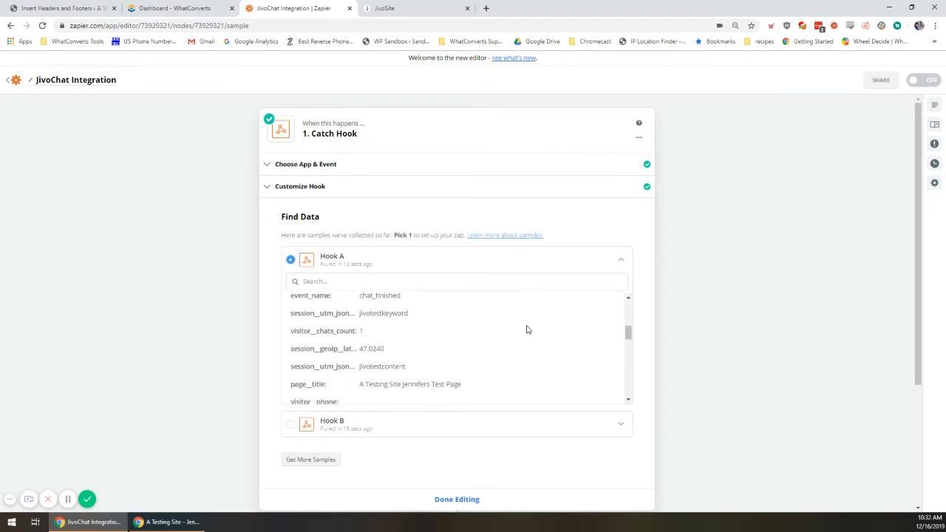
scroll(754, 399, down, 2)
click(457, 345)
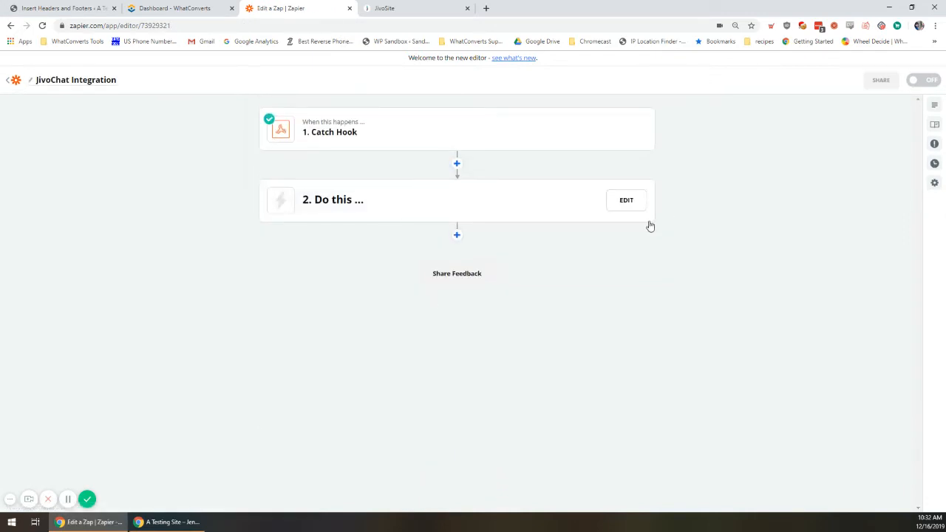
Set the zap's second step to Filter by Zapier and continue to the filter setup
click(412, 213)
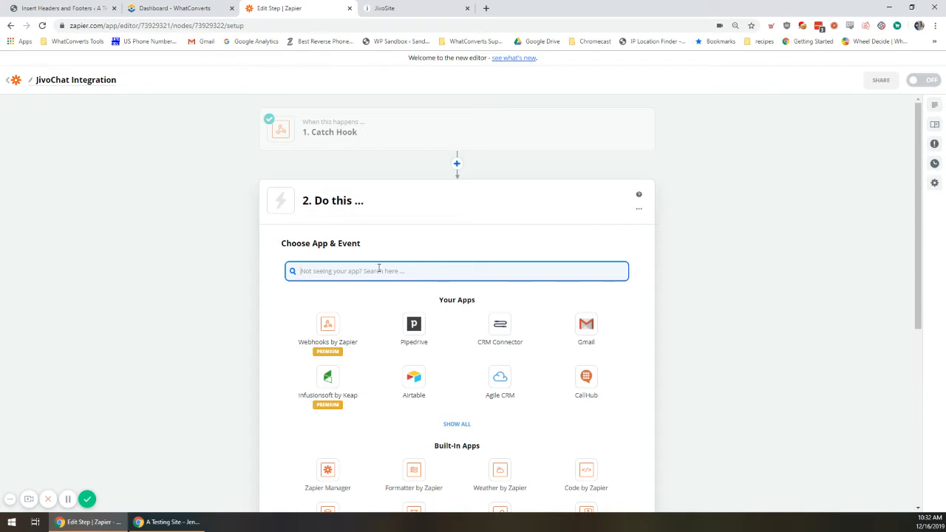
text(Filter by)
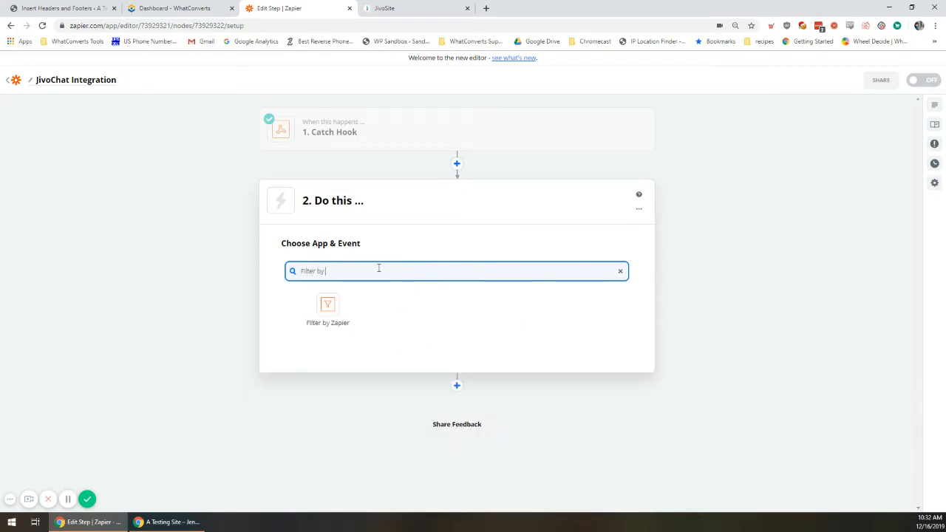
click(344, 321)
click(487, 316)
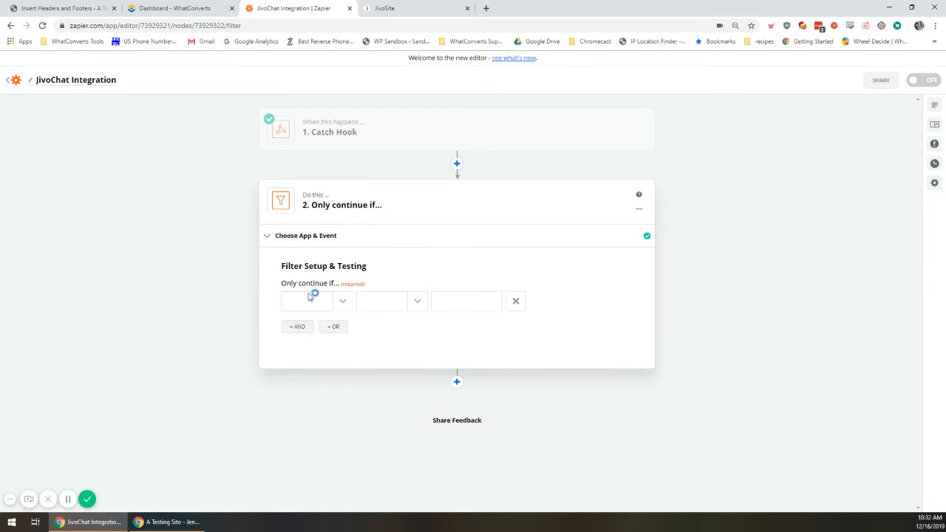
Set the filter condition to continue only if Event Name (Text) Contains "finished"
click(314, 298)
scroll(338, 392, down, 1)
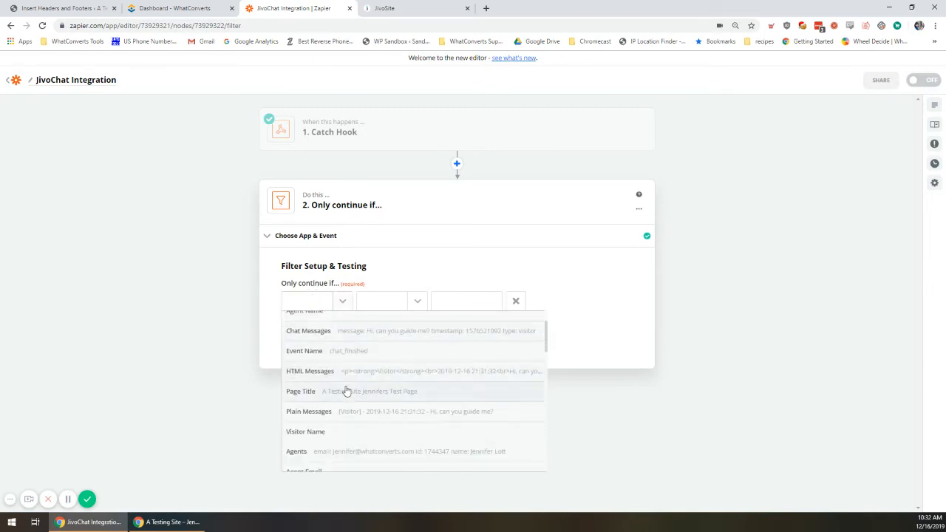
click(334, 353)
click(419, 304)
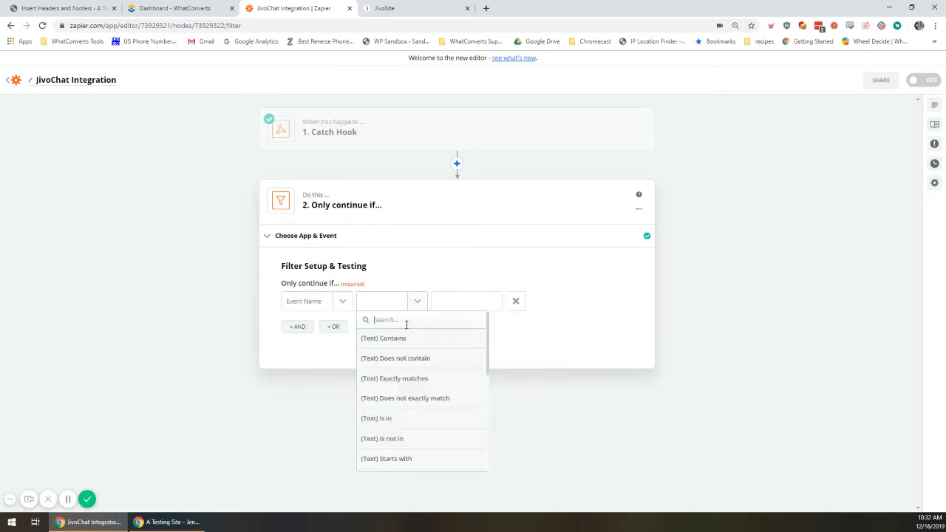
click(417, 337)
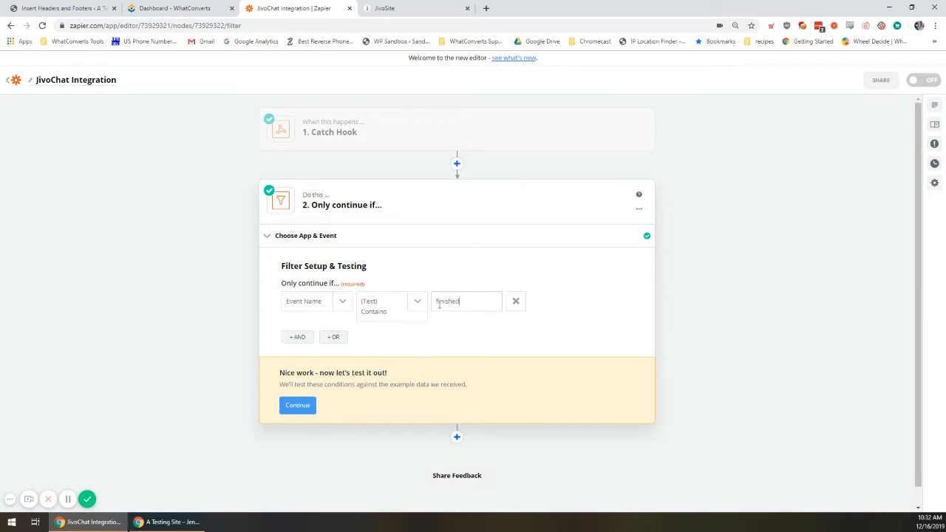
Test the filter against the sample data, inspect the tested Event Name and finish editing the filter step
click(294, 404)
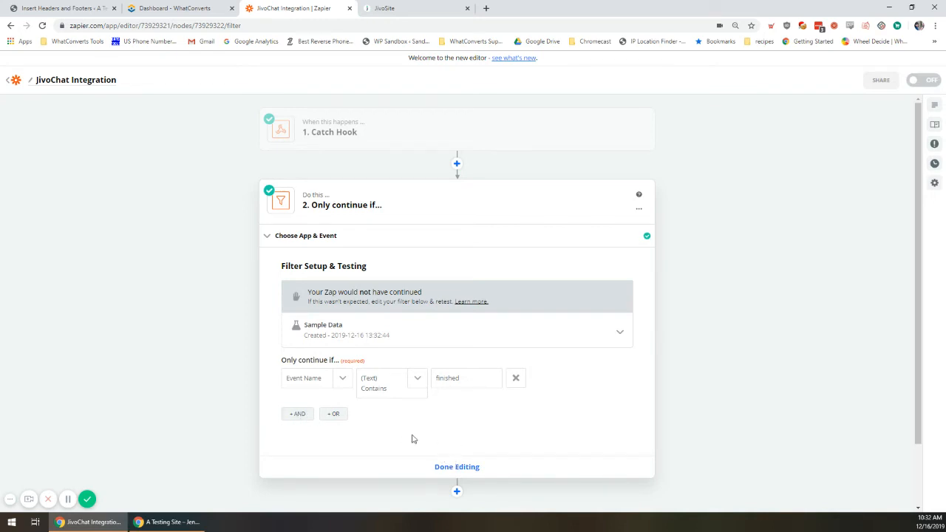
click(617, 332)
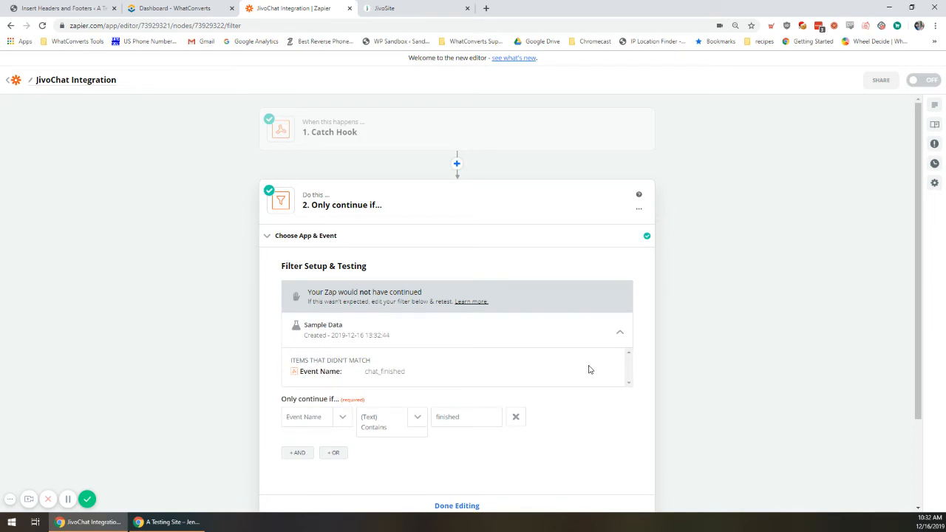
scroll(547, 435, down, 3)
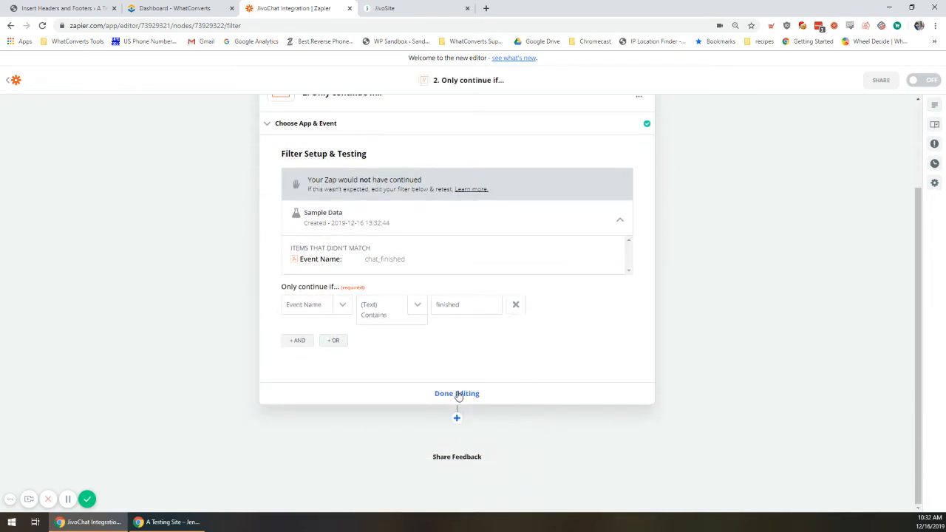
click(459, 394)
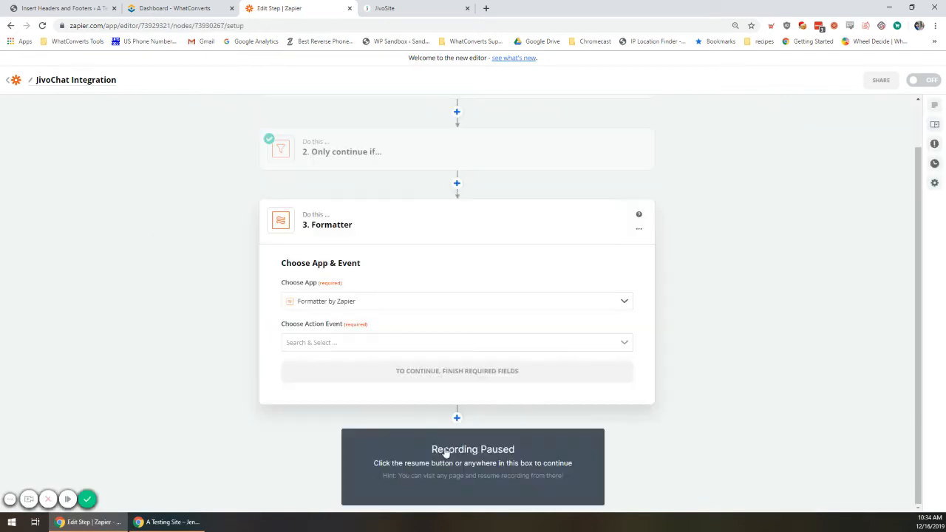
Choose Text as the action event of the Formatter by Zapier step and continue to its customization
click(446, 450)
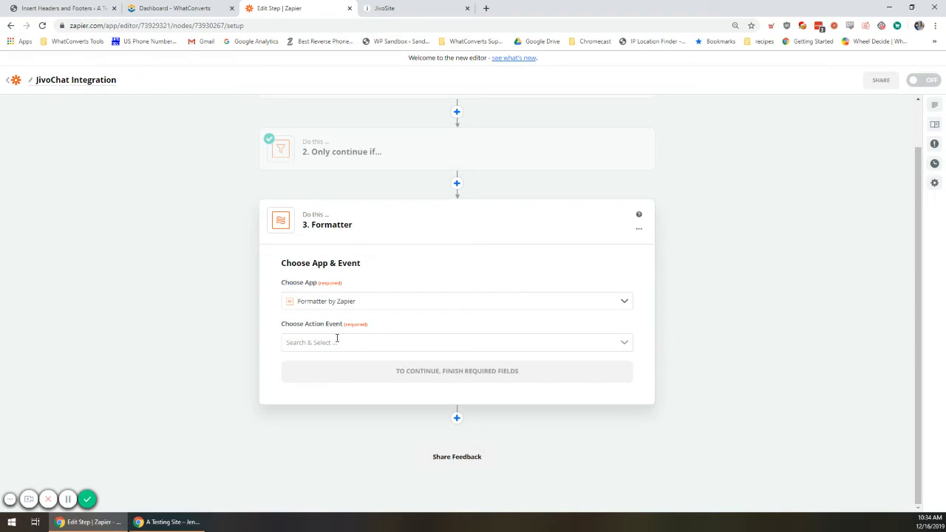
click(341, 341)
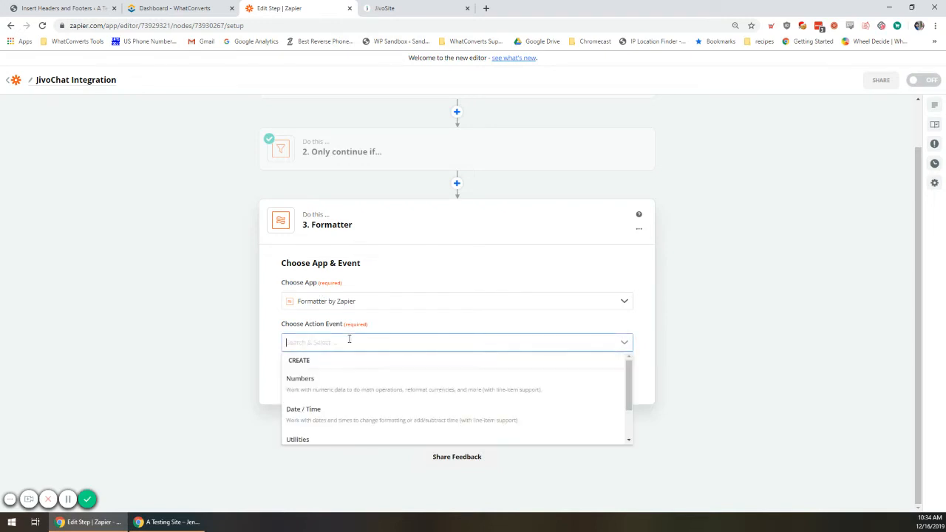
scroll(362, 385, down, 2)
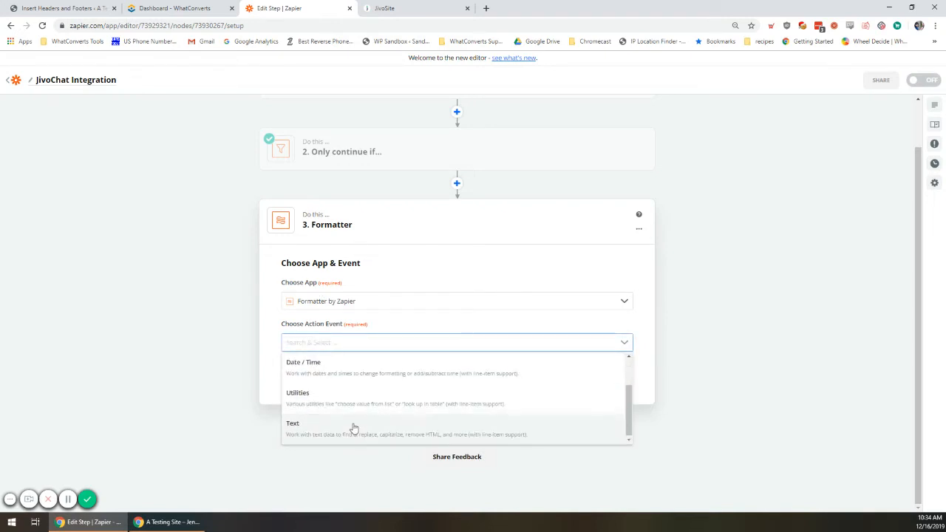
click(355, 427)
click(410, 379)
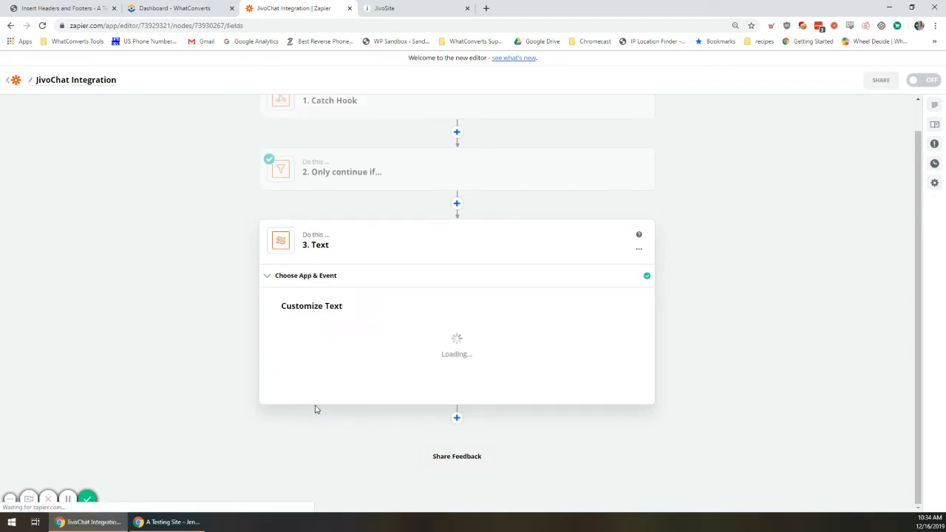
Set the transform of the third step's Text formatter to Split Text
click(623, 320)
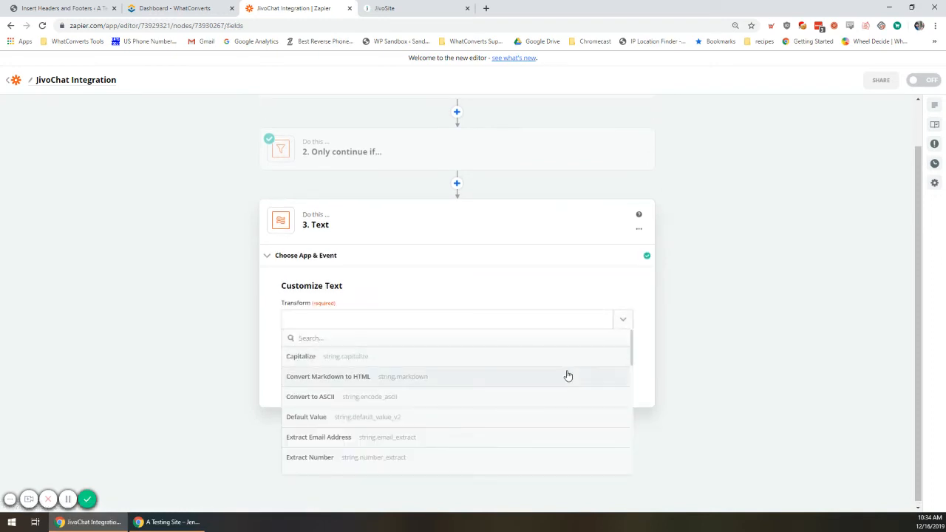
scroll(567, 376, down, 3)
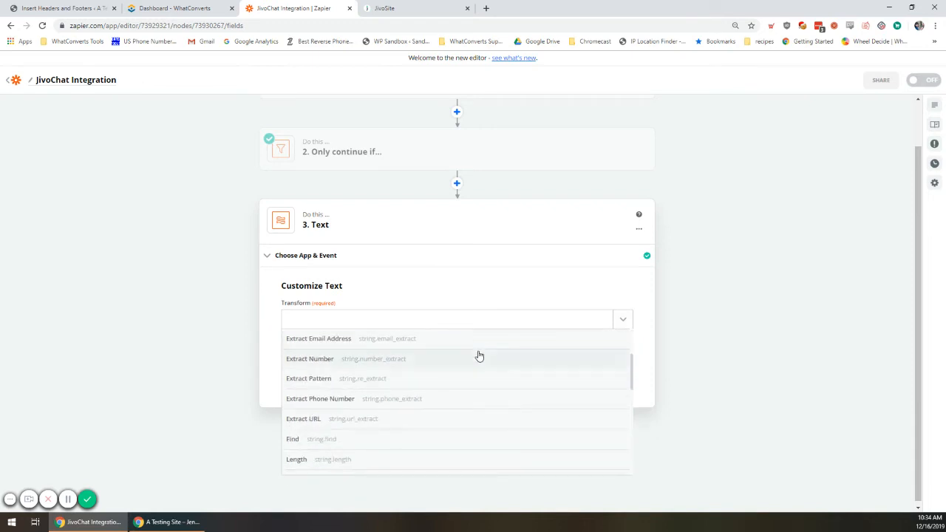
scroll(479, 356, down, 5)
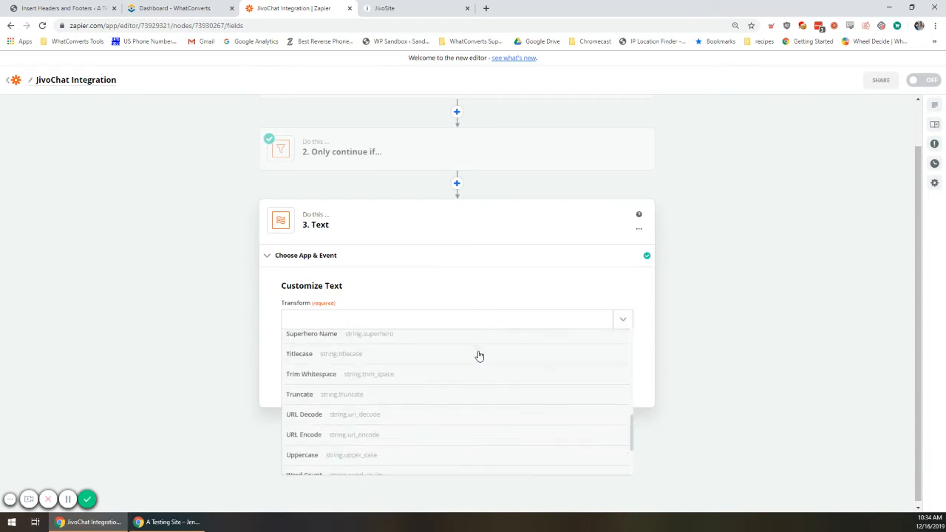
scroll(479, 356, down, 3)
scroll(480, 381, up, 10)
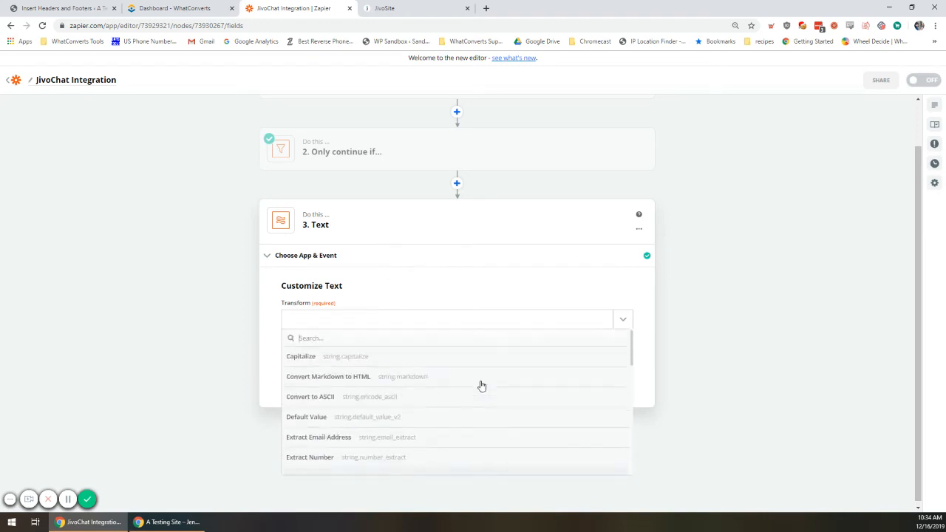
scroll(481, 384, down, 3)
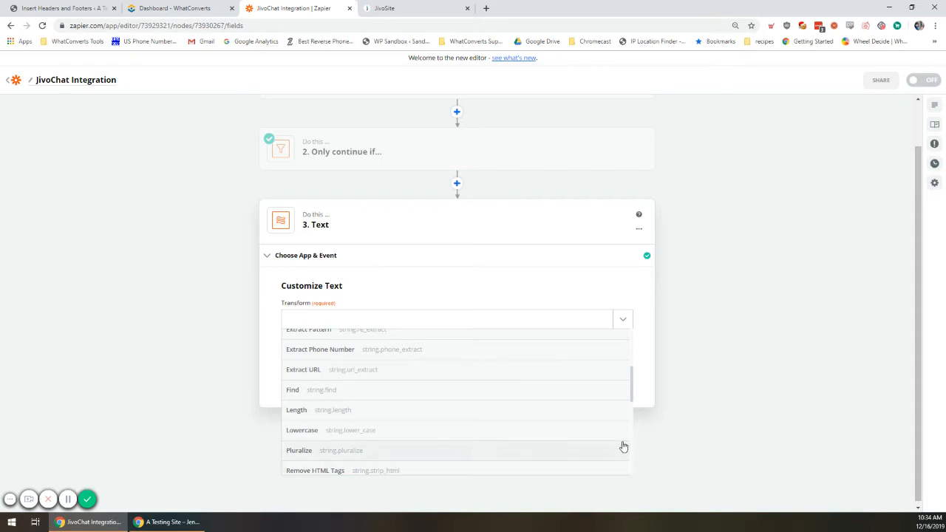
scroll(444, 379, down, 3)
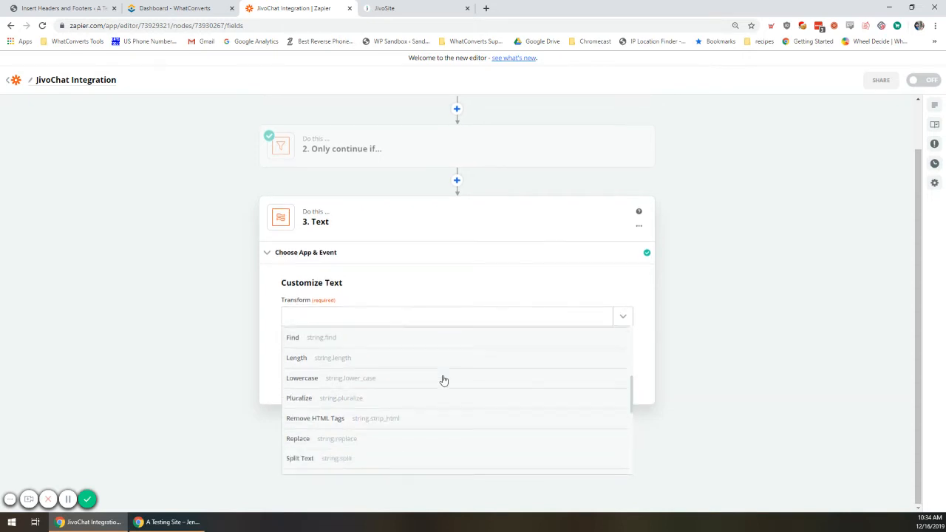
click(361, 365)
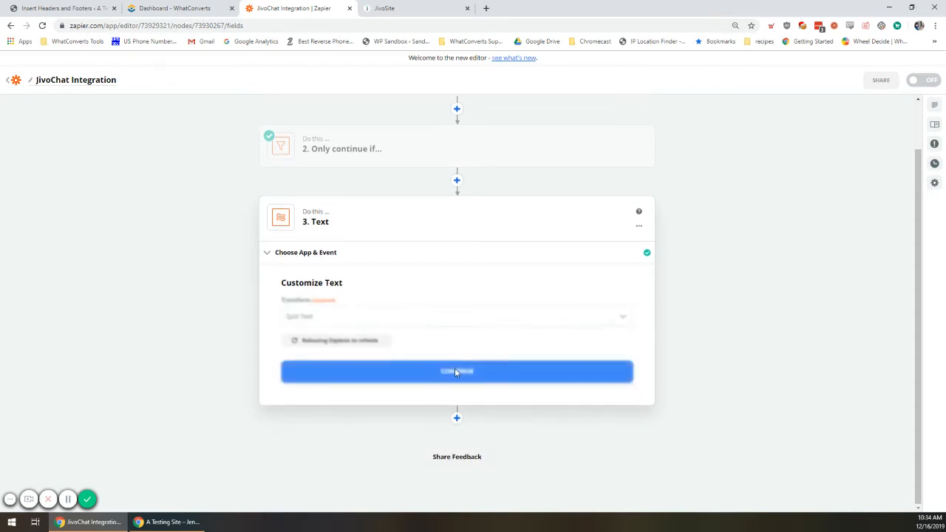
Use Visitor Description from the Catch Hook step as the input value of the text split
click(601, 363)
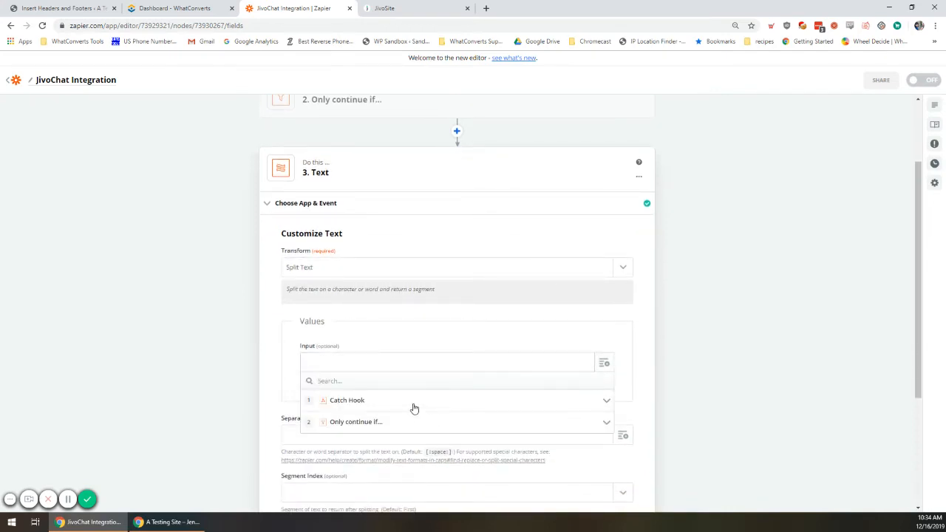
click(463, 405)
scroll(688, 392, down, 3)
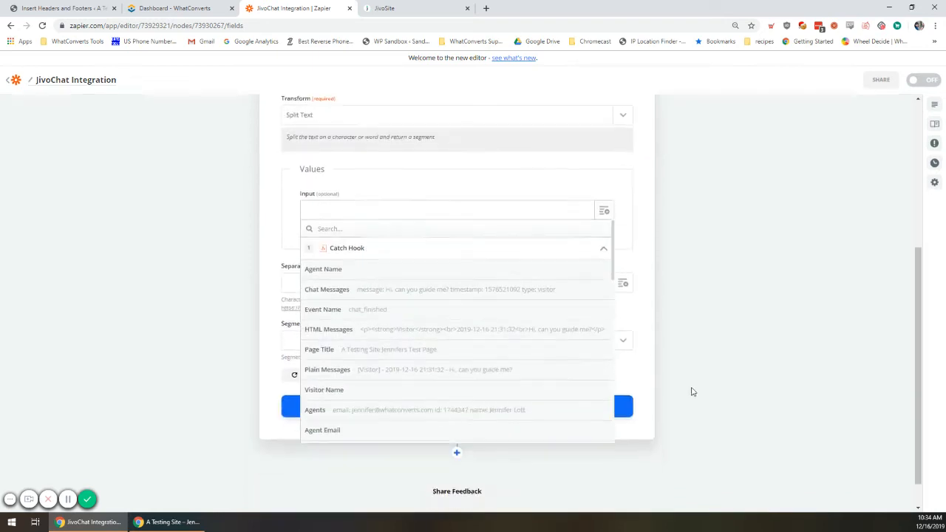
scroll(486, 281, down, 4)
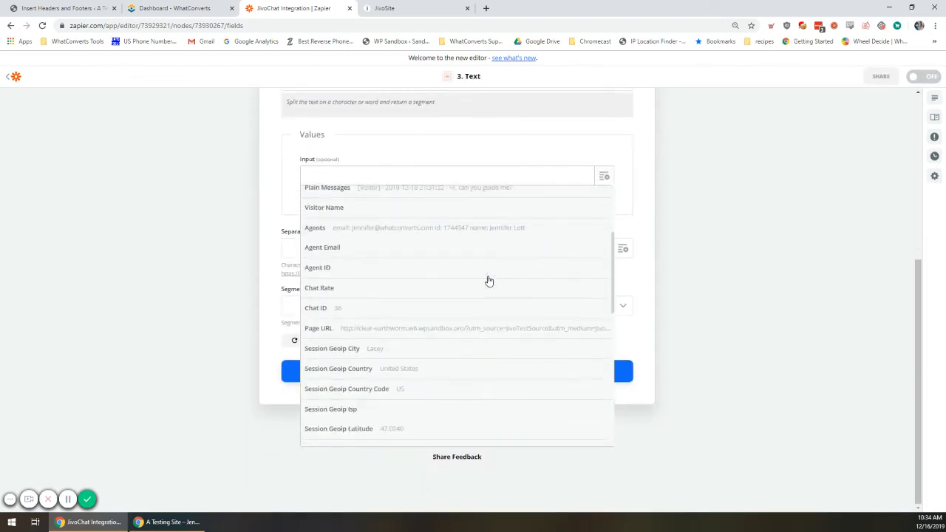
scroll(488, 281, down, 5)
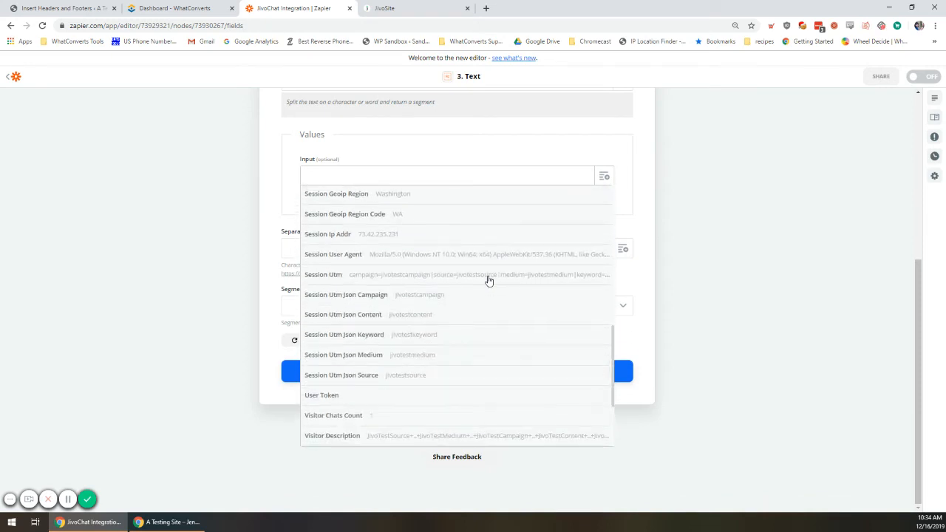
scroll(473, 365, down, 2)
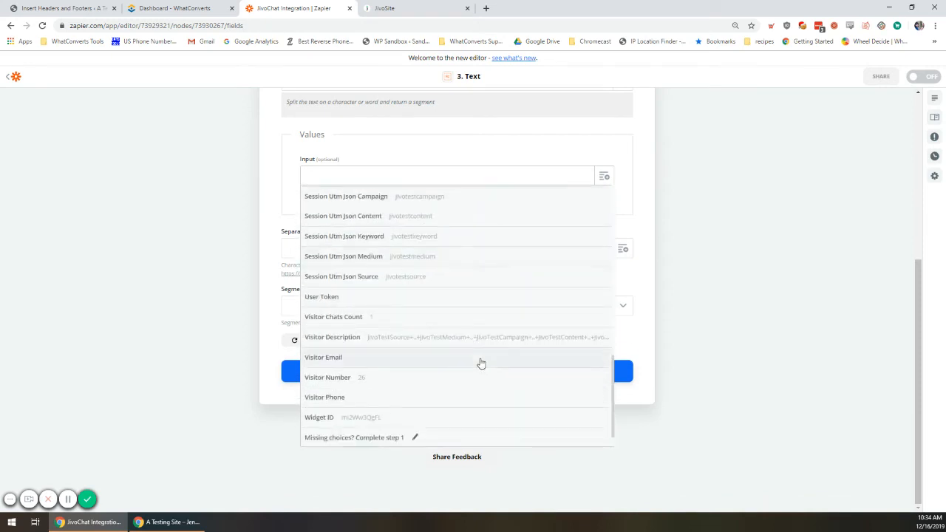
click(400, 343)
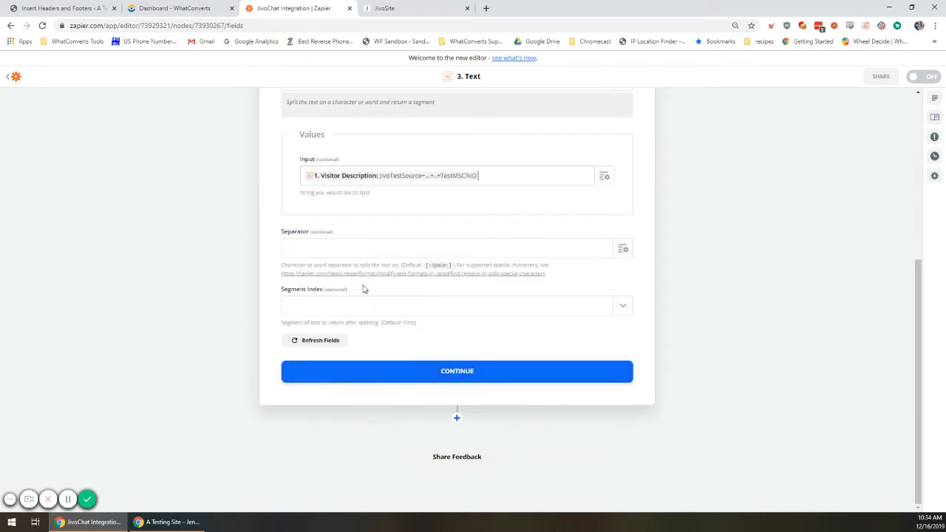
Set the split separator to "+" and the segment index to All (as Separate Fields), then continue to the test stage
click(315, 246)
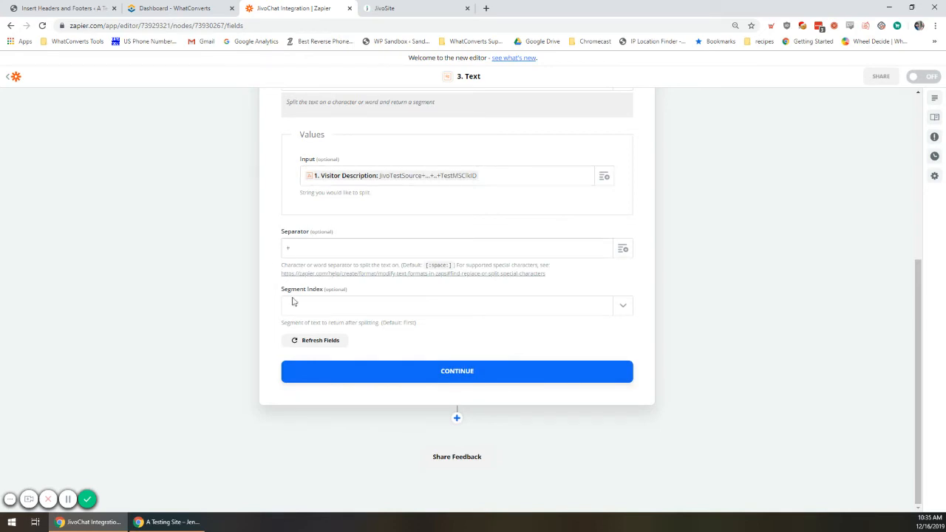
click(623, 306)
scroll(486, 393, down, 1)
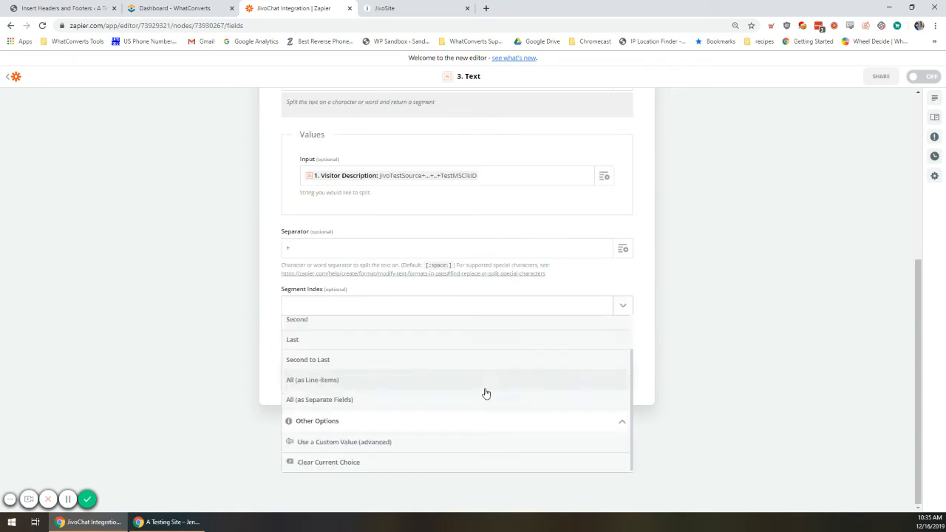
right_click(323, 406)
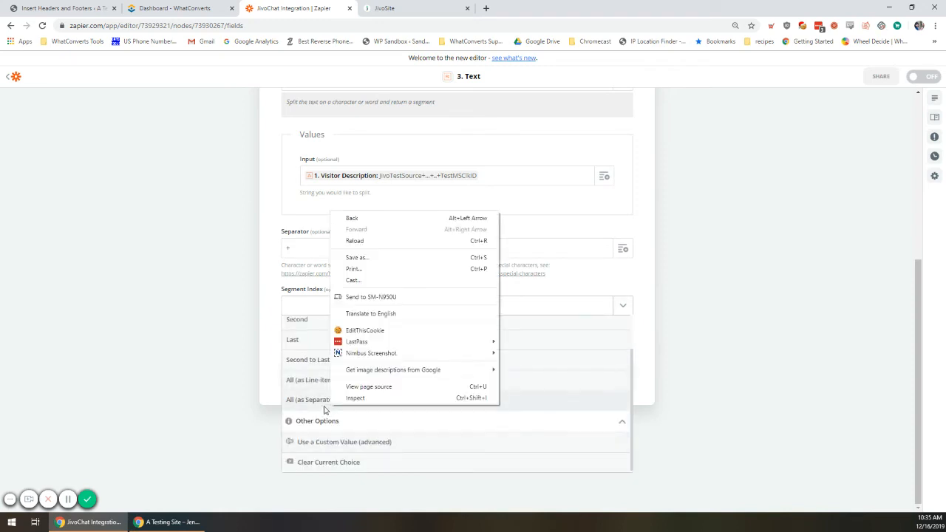
click(321, 402)
click(375, 369)
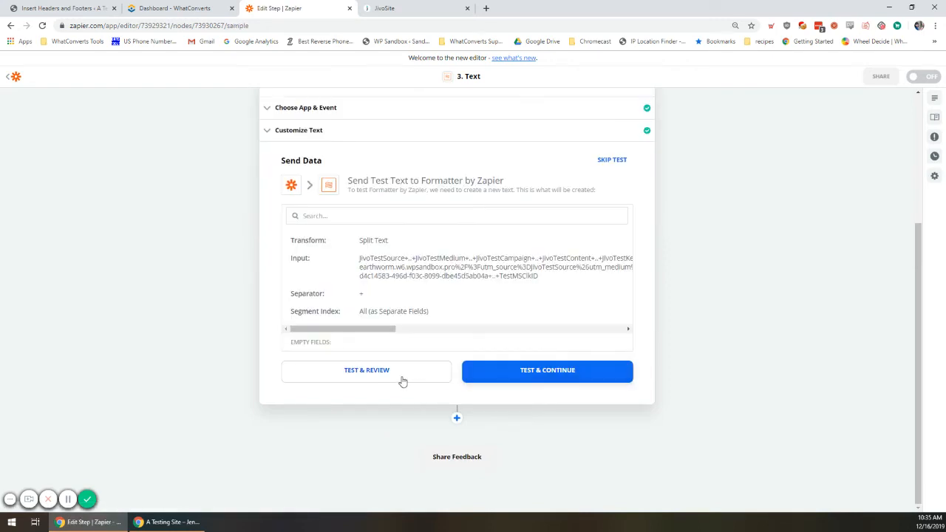
Test the Split Text step, review its output items and finish editing the step
click(402, 380)
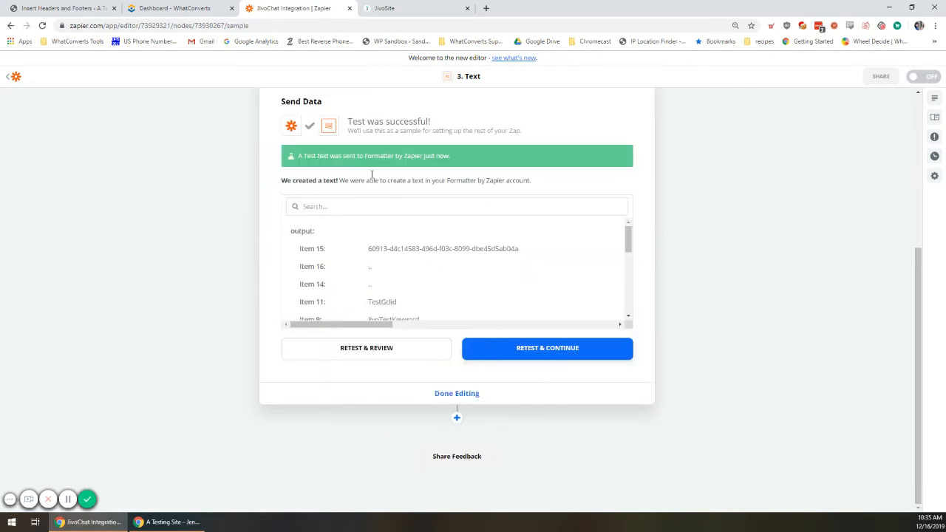
scroll(318, 268, down, 1)
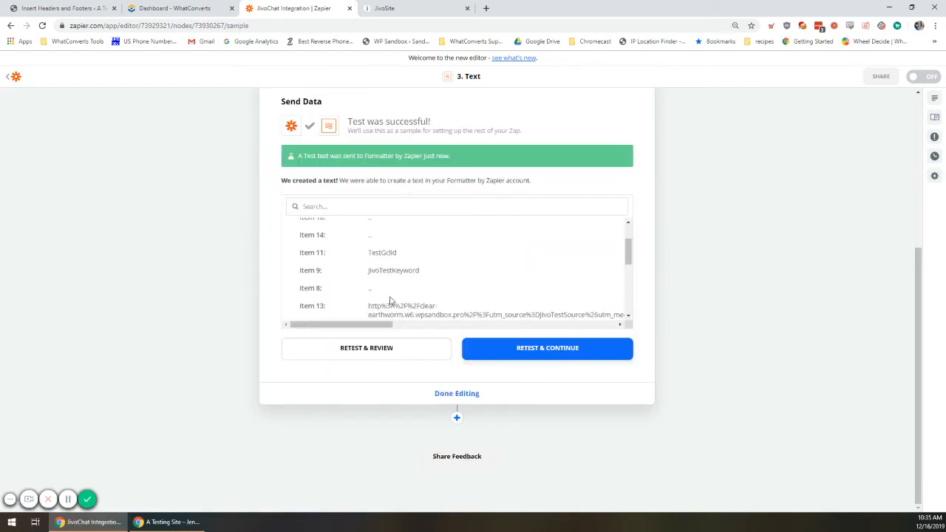
scroll(403, 306, down, 1)
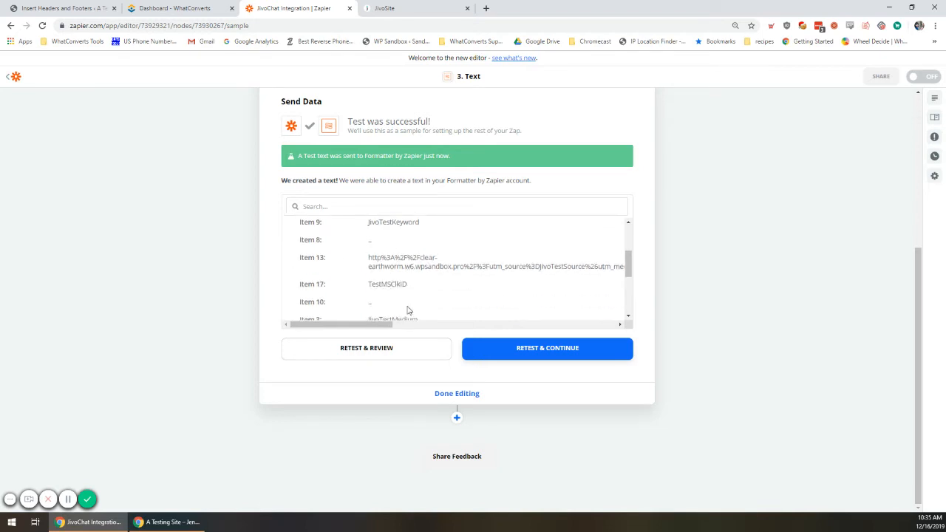
scroll(407, 310, up, 2)
scroll(408, 310, down, 1)
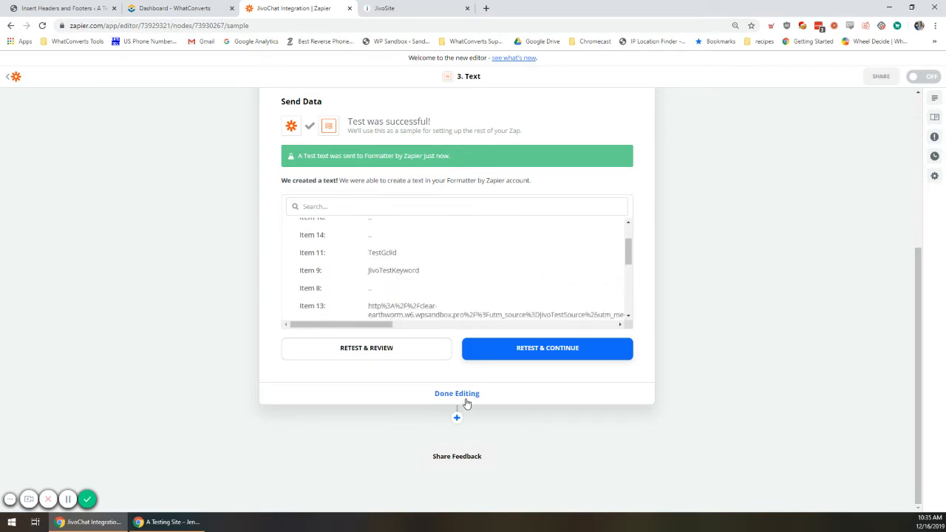
click(464, 394)
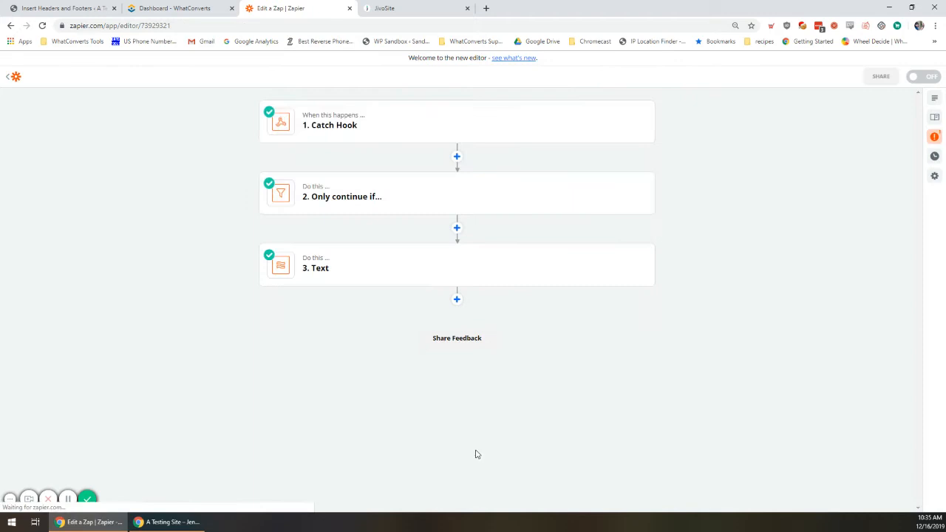
Add Formatter by Zapier as the zap's fourth step with Text as its action event and continue to its customization
click(456, 300)
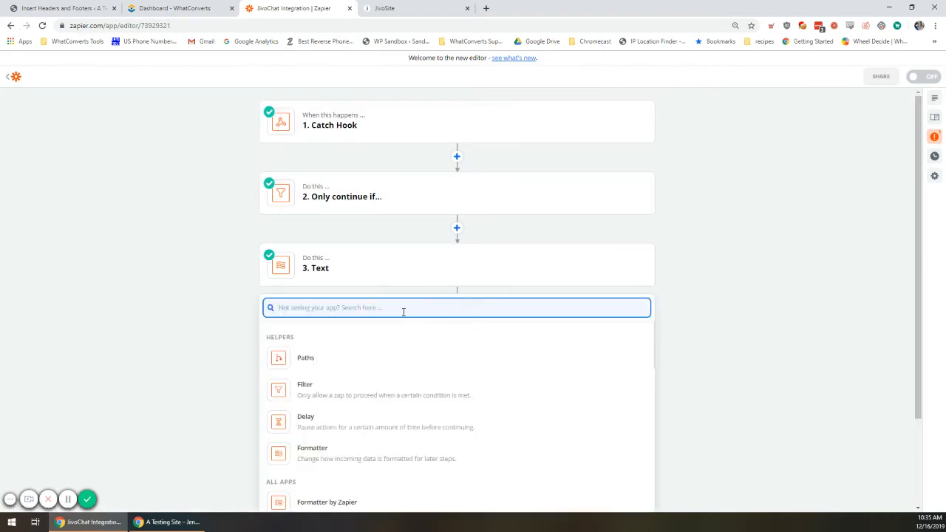
text(format)
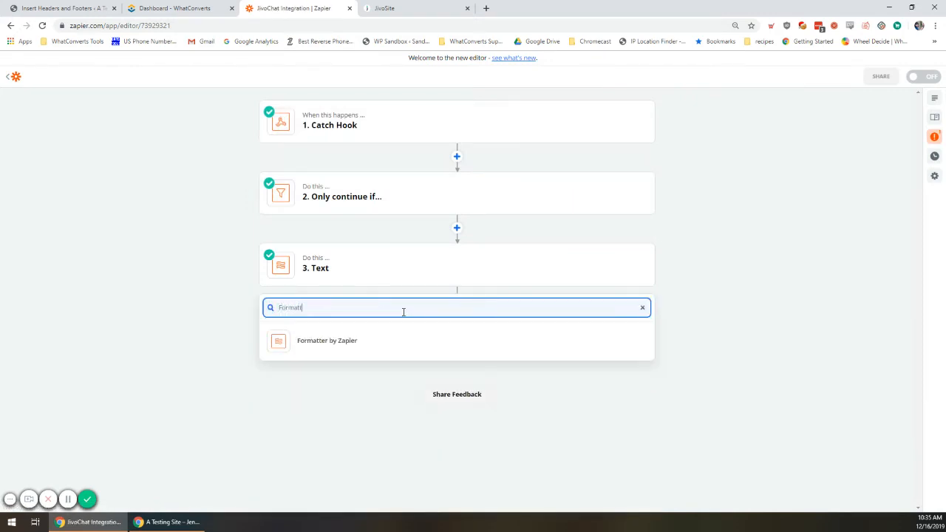
click(365, 339)
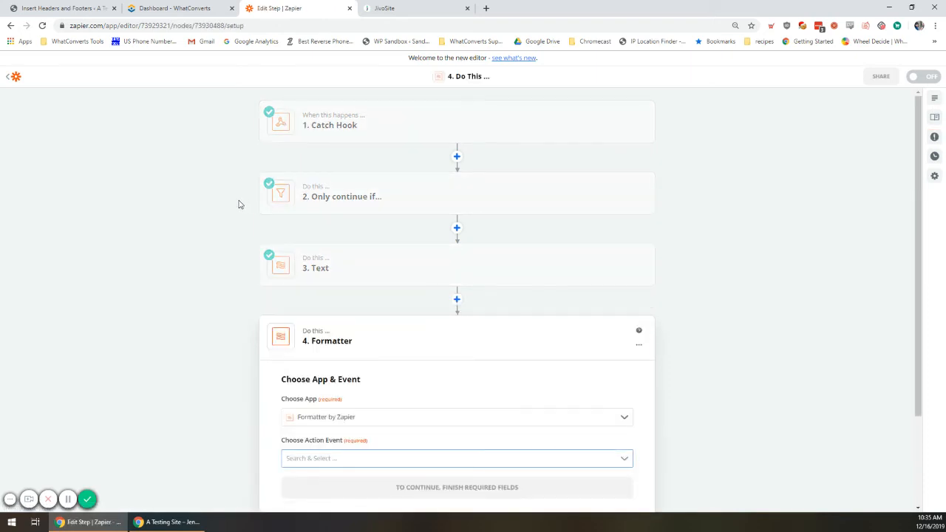
scroll(236, 208, down, 3)
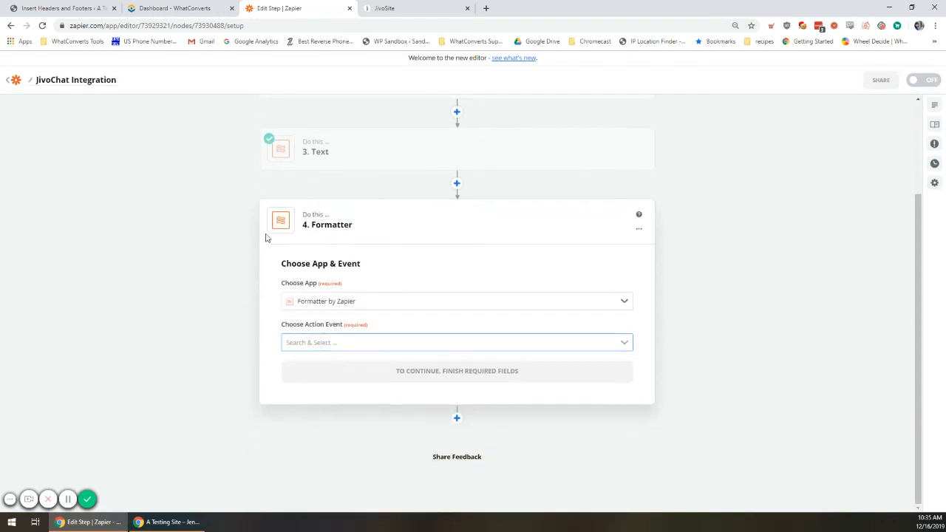
click(292, 337)
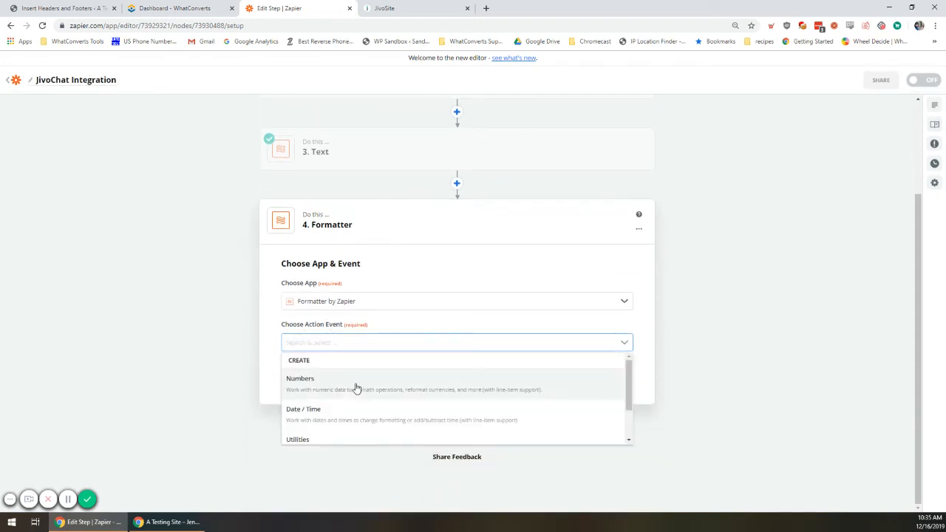
scroll(363, 389, down, 2)
click(347, 425)
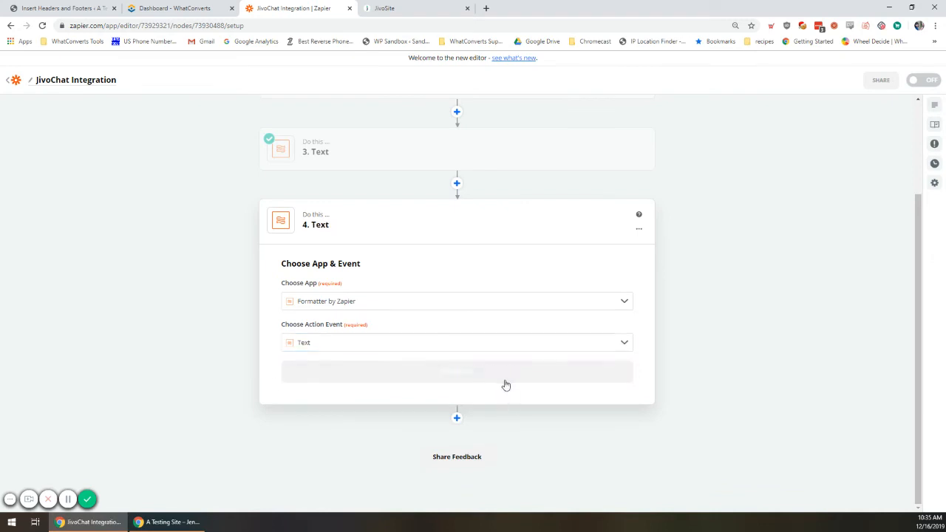
click(505, 378)
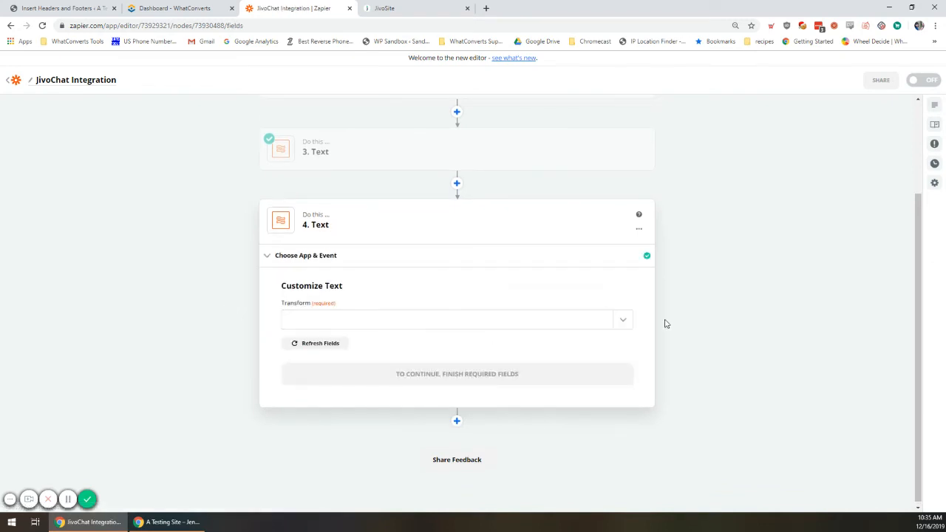
Set the transform of the fourth step's Text formatter to URL Decode
click(618, 323)
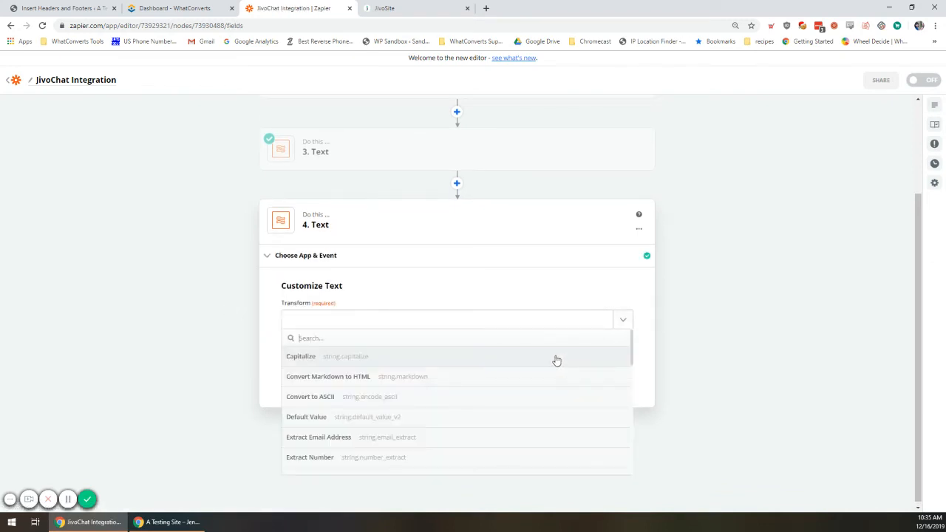
scroll(547, 361, down, 2)
scroll(537, 355, up, 2)
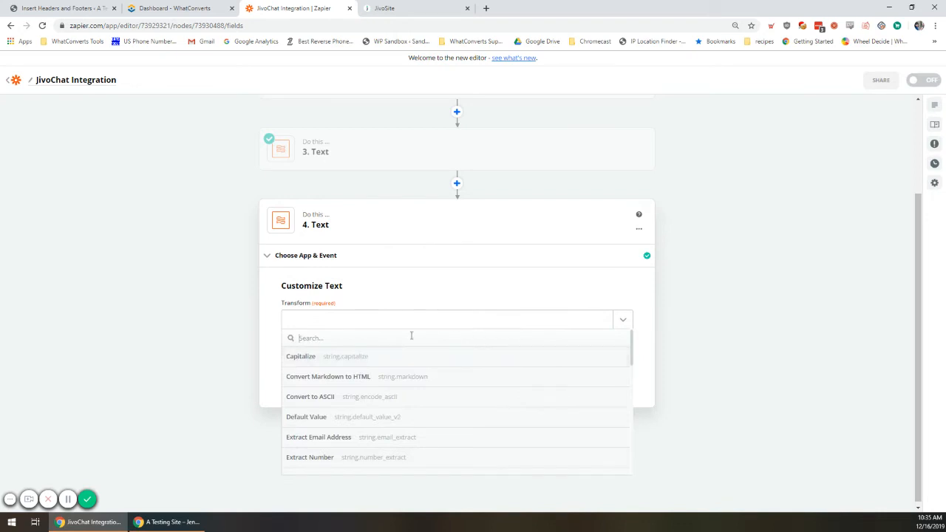
text(URL)
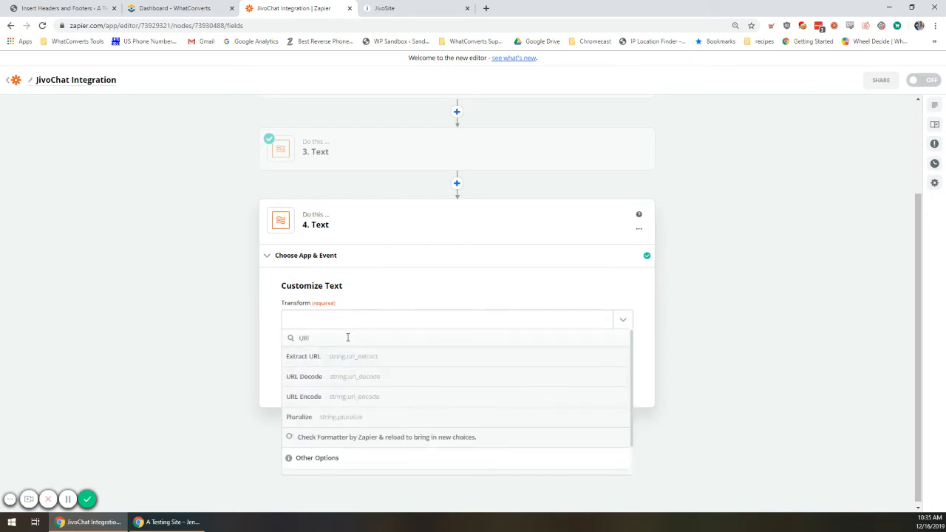
click(338, 377)
Use Output Item 13 from step 3 as the URL Decode input and continue to the test stage
scroll(739, 347, down, 3)
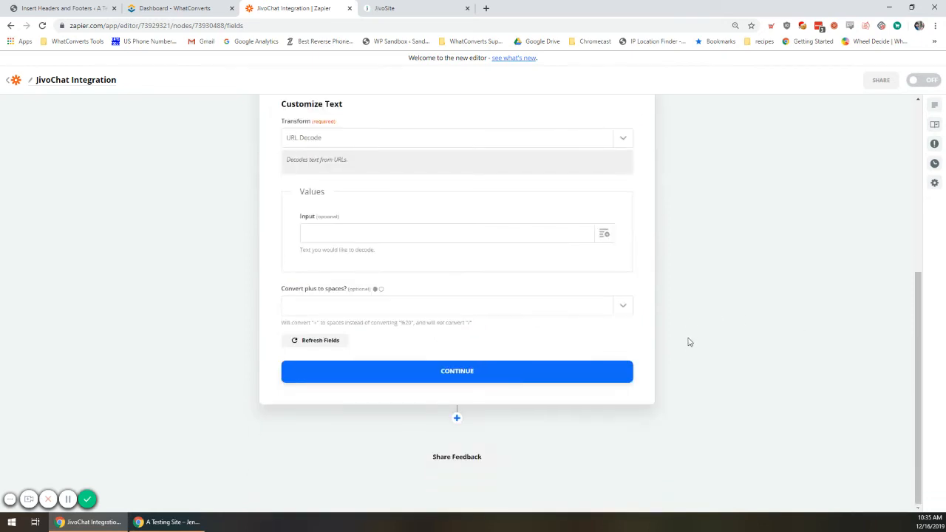
click(606, 236)
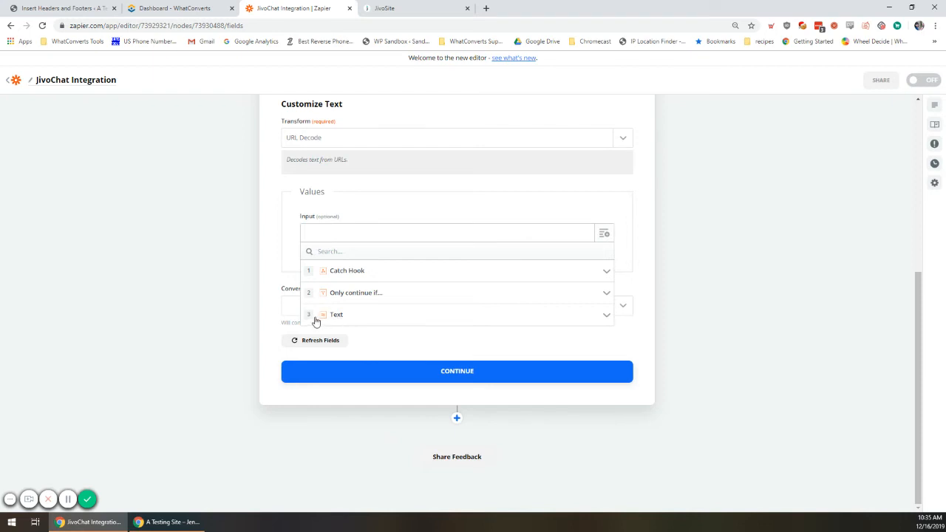
click(355, 323)
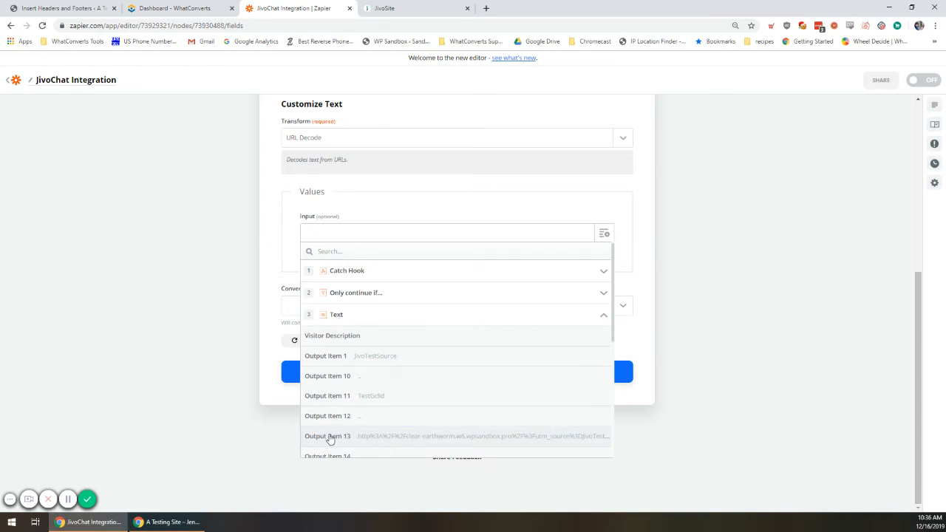
click(330, 437)
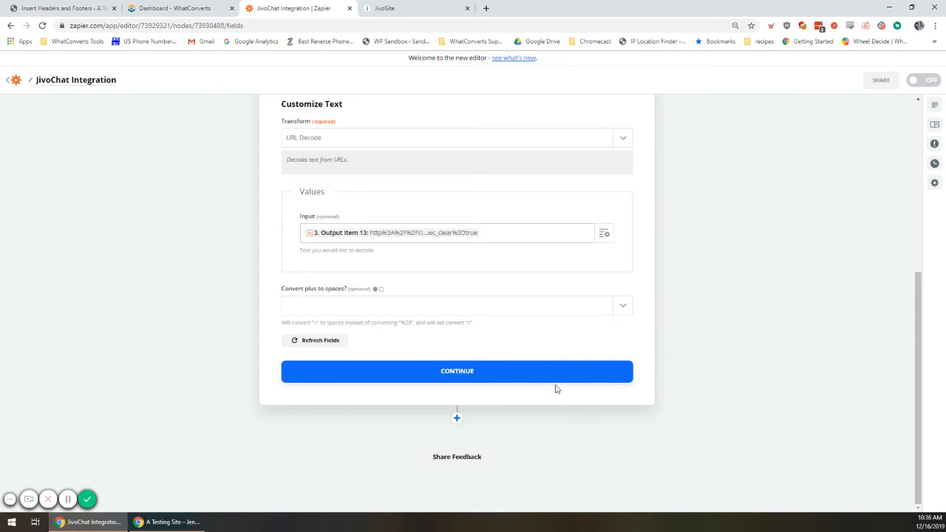
click(441, 372)
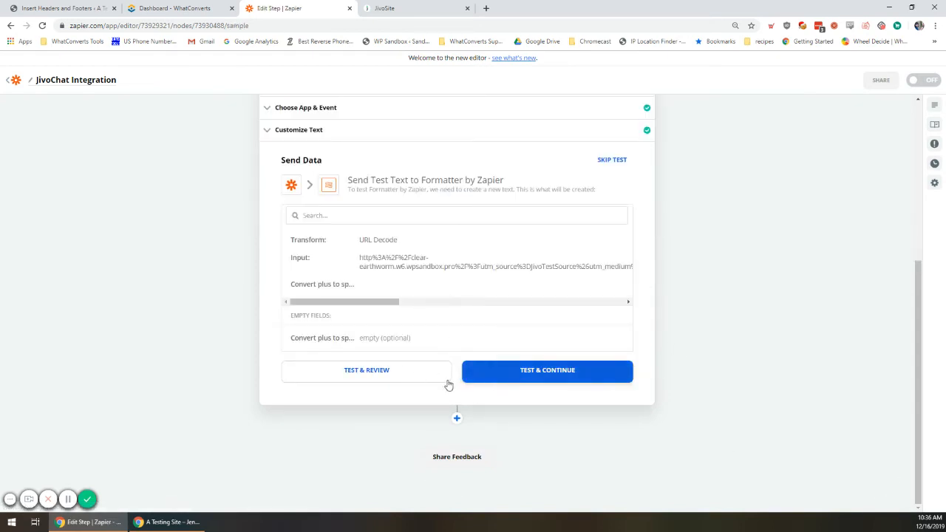
Test the URL Decode step, review its decoded output and finish editing the step
click(421, 379)
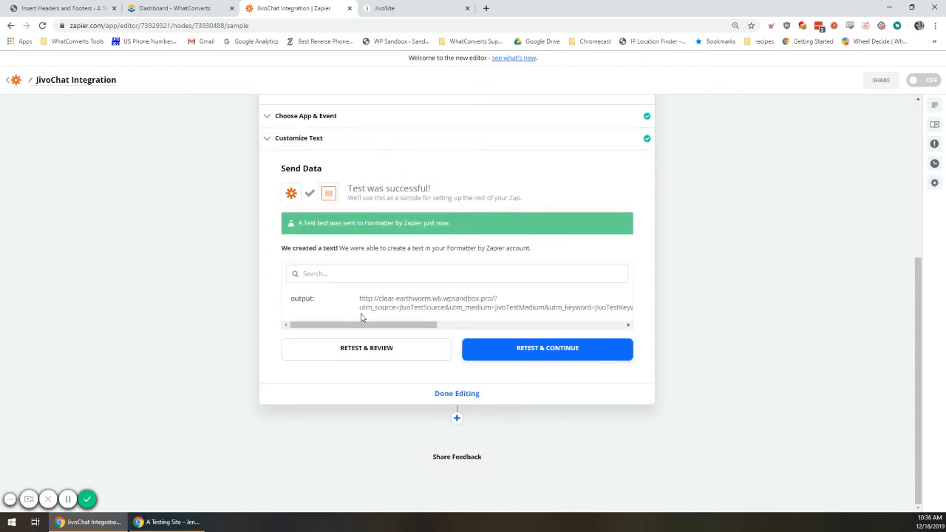
drag(358, 299, 522, 318)
double_click(521, 307)
click(522, 307)
click(458, 393)
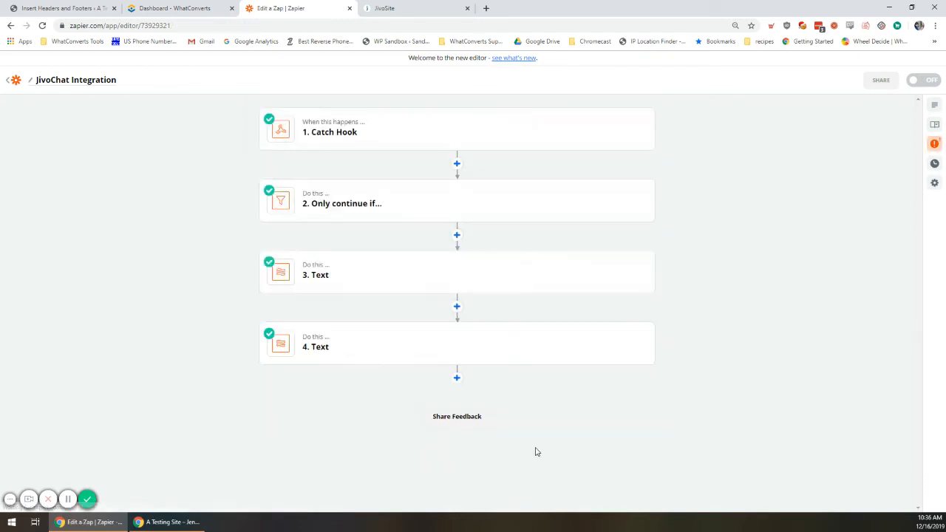
Add WhatConverts as the zap's fifth step with Create Lead as its action event and continue to the account choice
click(457, 378)
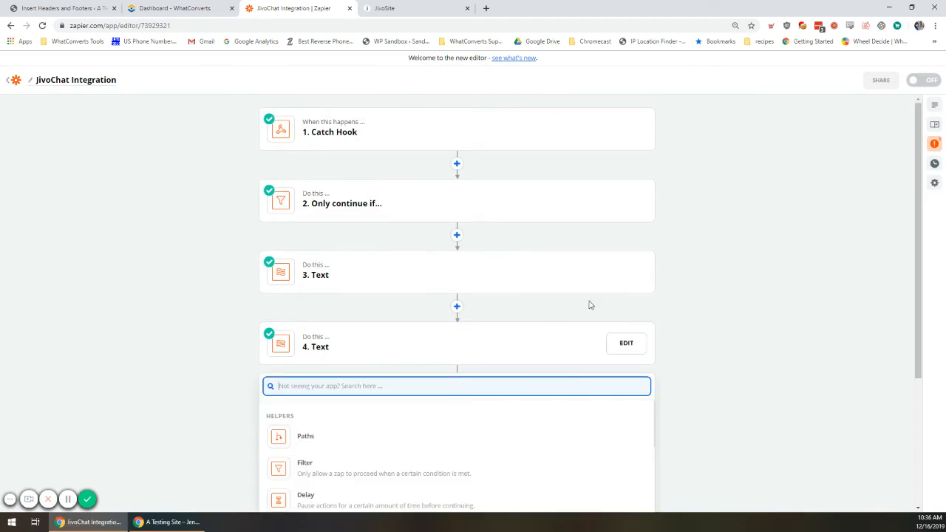
scroll(589, 303, down, 2)
text(What)
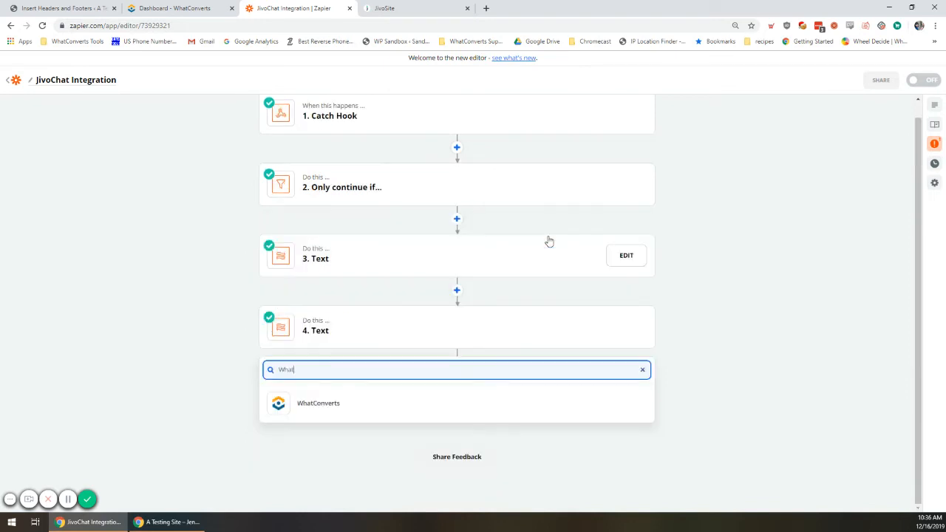
text(Con)
click(414, 406)
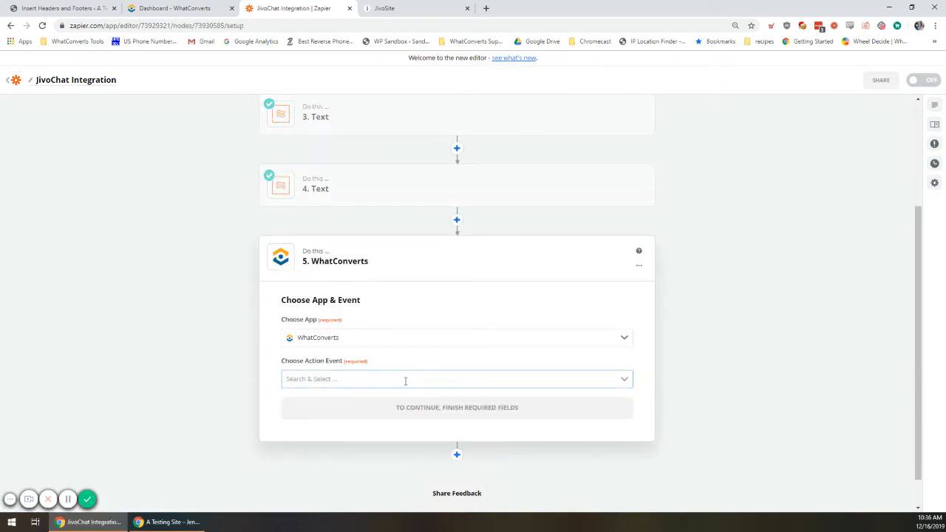
click(405, 379)
click(337, 450)
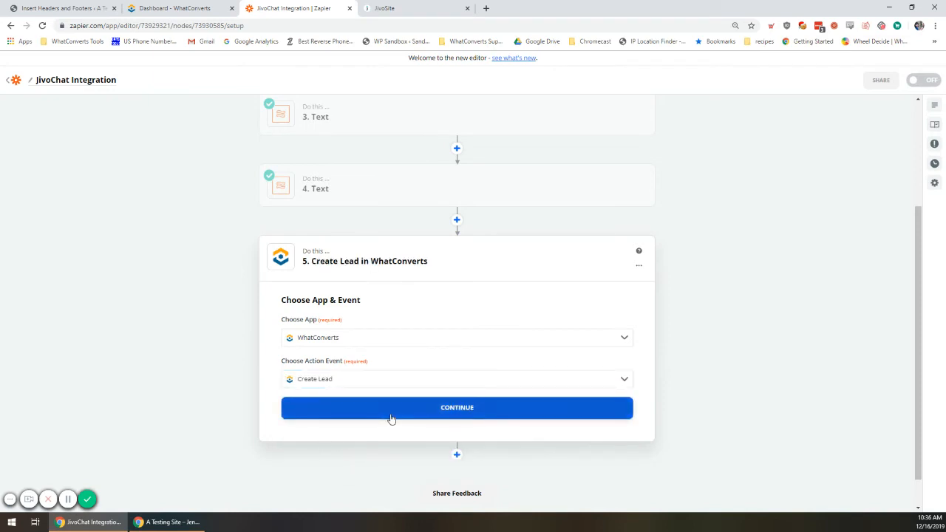
click(391, 419)
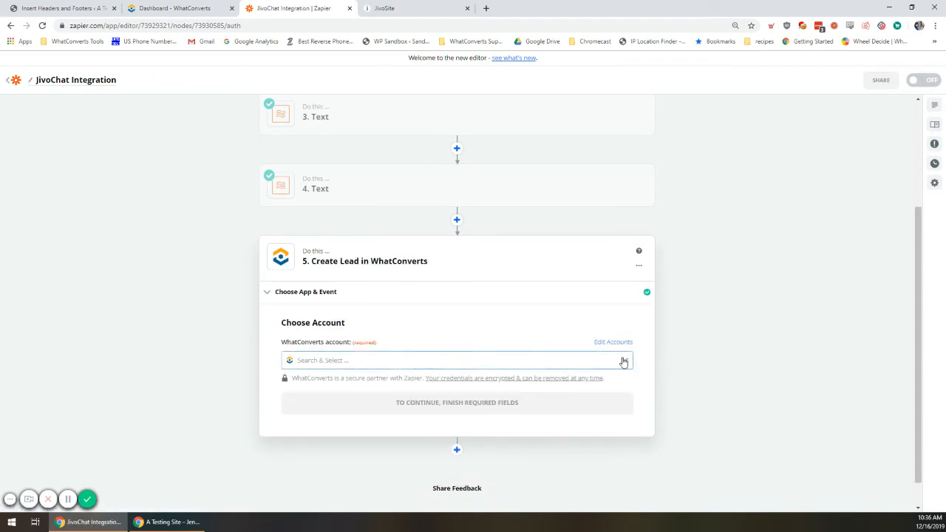
Select the existing testing account as the WhatConverts account and continue to the lead customization
click(623, 360)
click(330, 360)
click(330, 360)
click(314, 375)
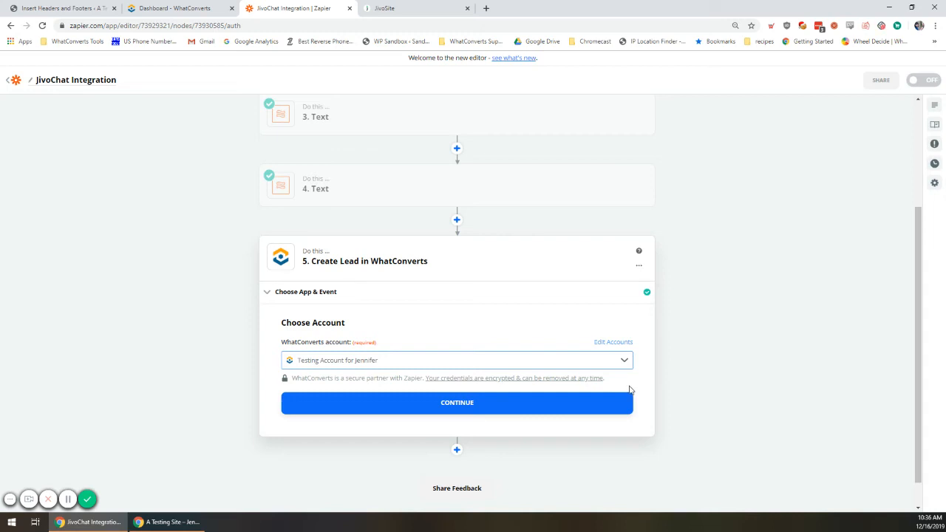
click(452, 403)
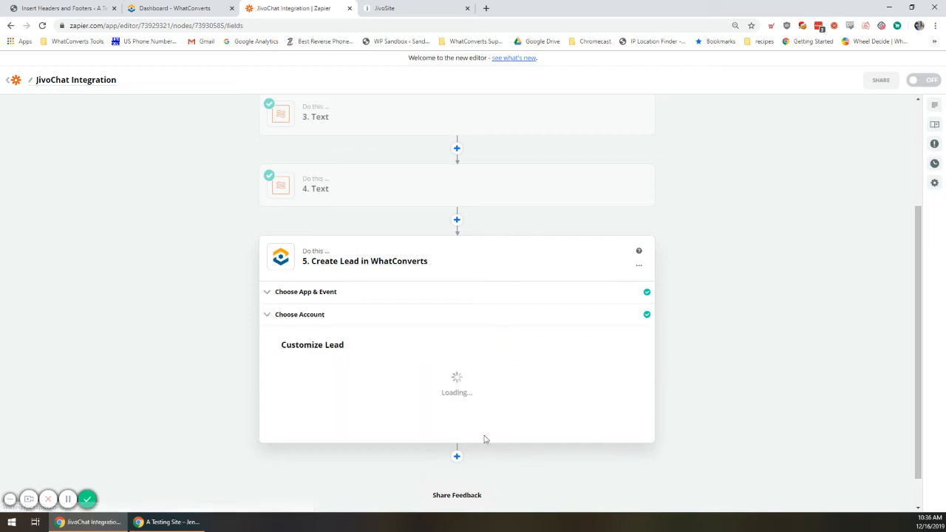
Set the lead type to Chat and select the testing profile for the lead
scroll(138, 261, down, 3)
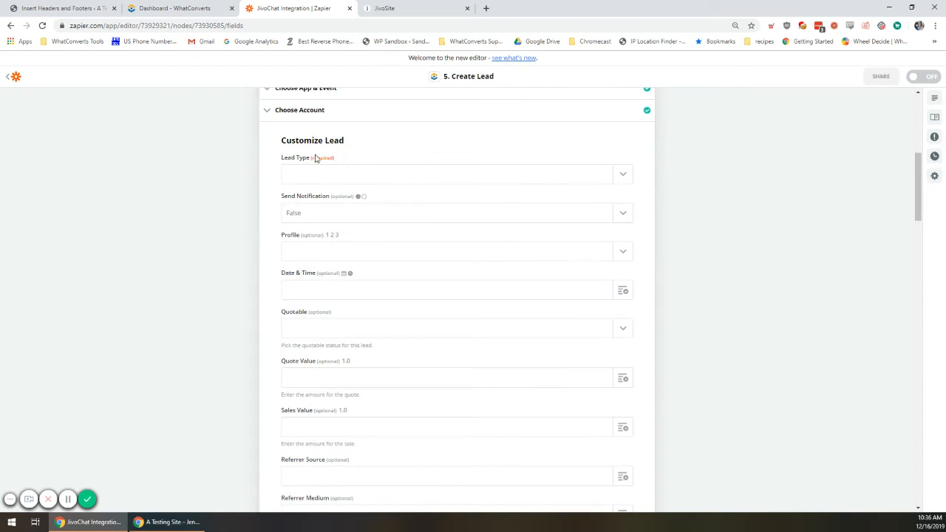
click(614, 180)
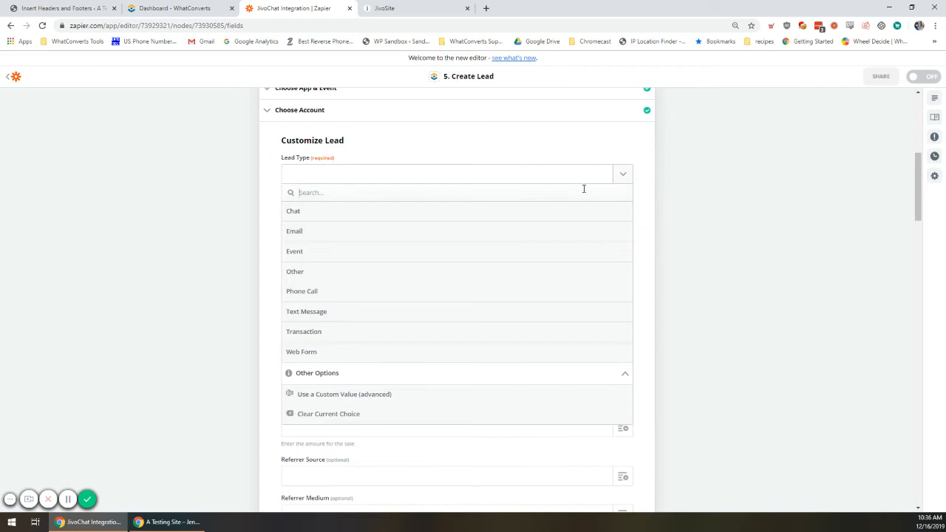
click(476, 220)
scroll(606, 251, down, 1)
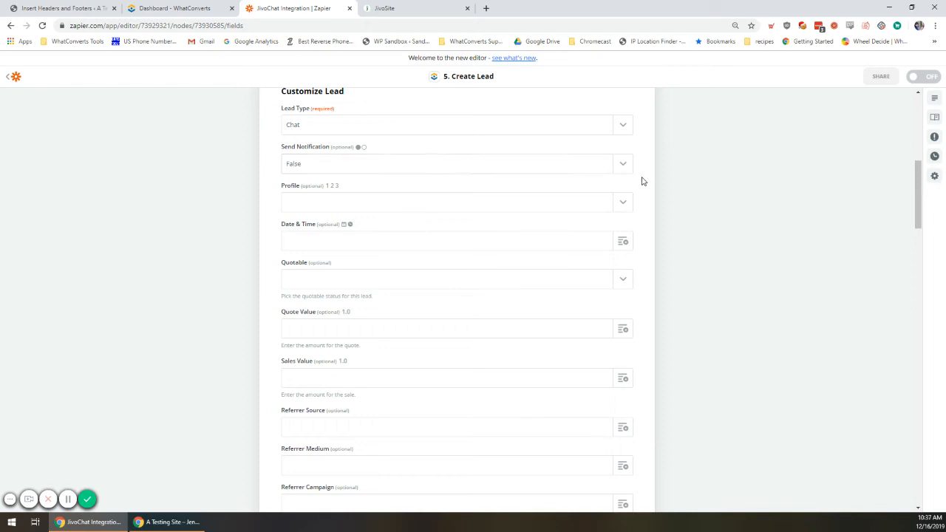
scroll(634, 186, down, 1)
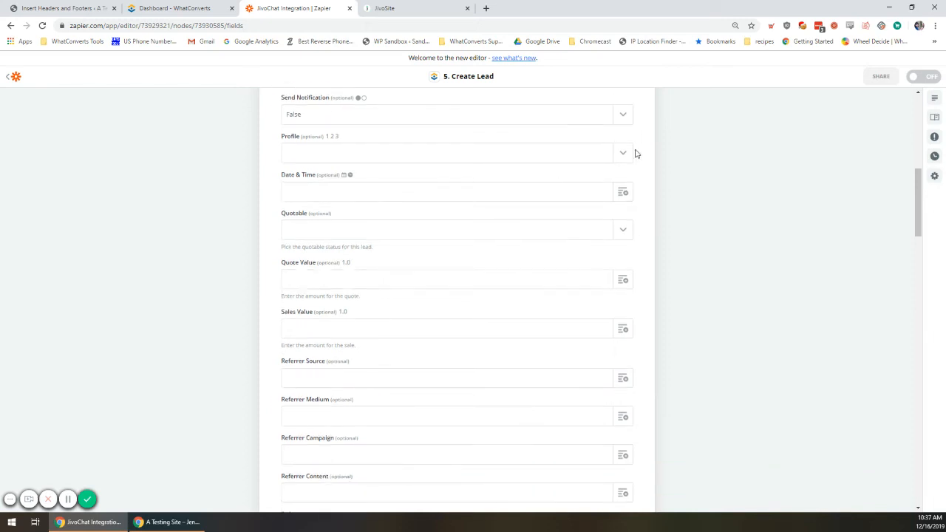
click(624, 153)
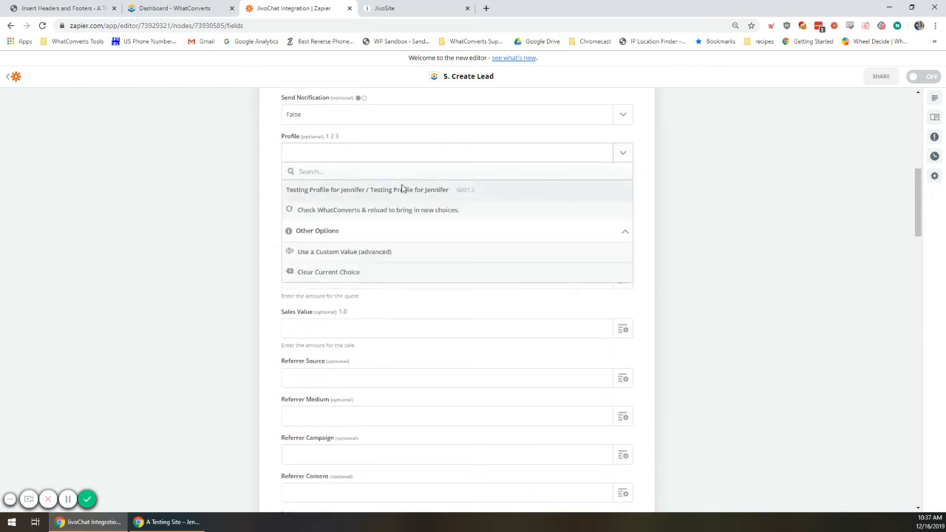
click(401, 187)
Map Referrer Source to Output Item 1 and Referrer Medium to Output Item 3 from the step 3 Text output
scroll(652, 238, down, 4)
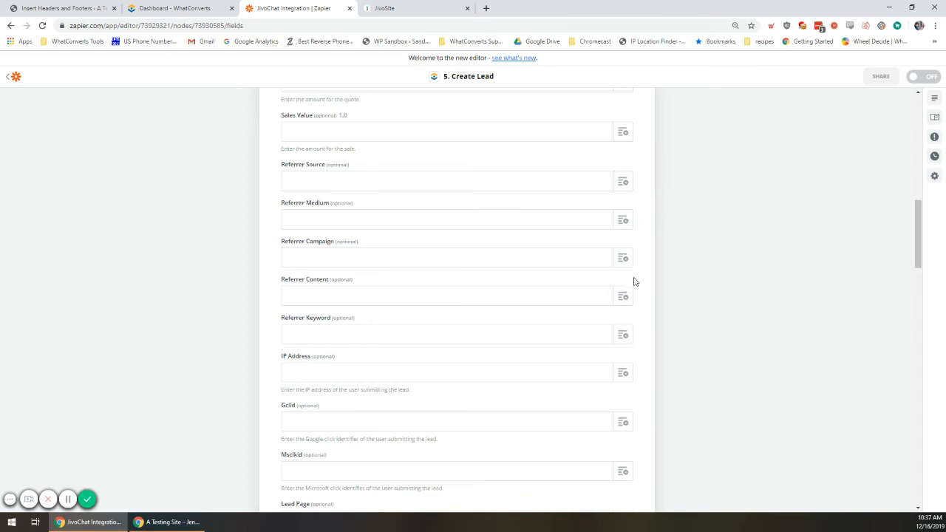
click(623, 181)
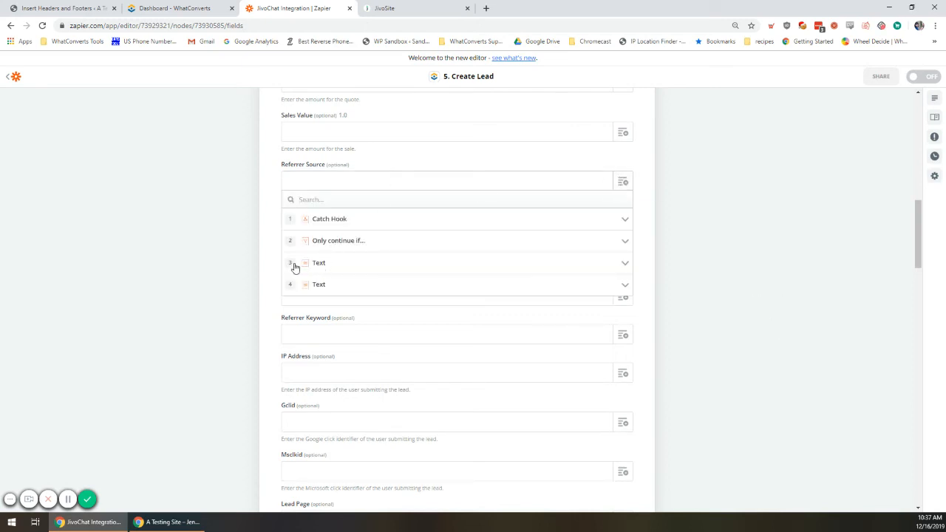
click(625, 264)
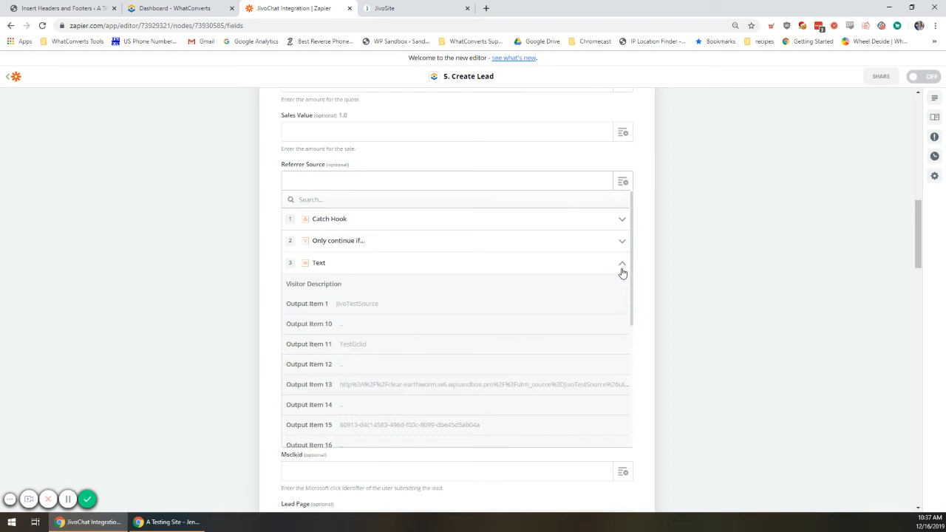
click(339, 306)
click(623, 220)
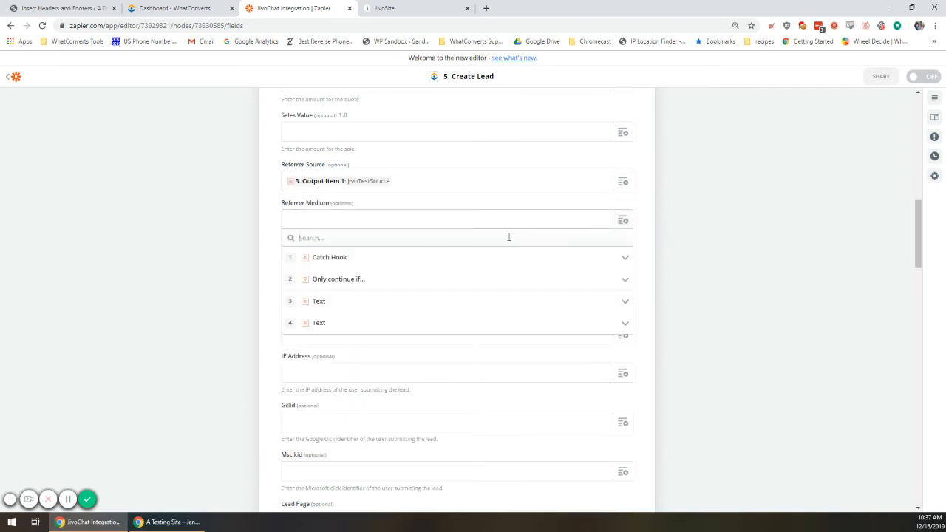
click(425, 302)
scroll(450, 392, down, 3)
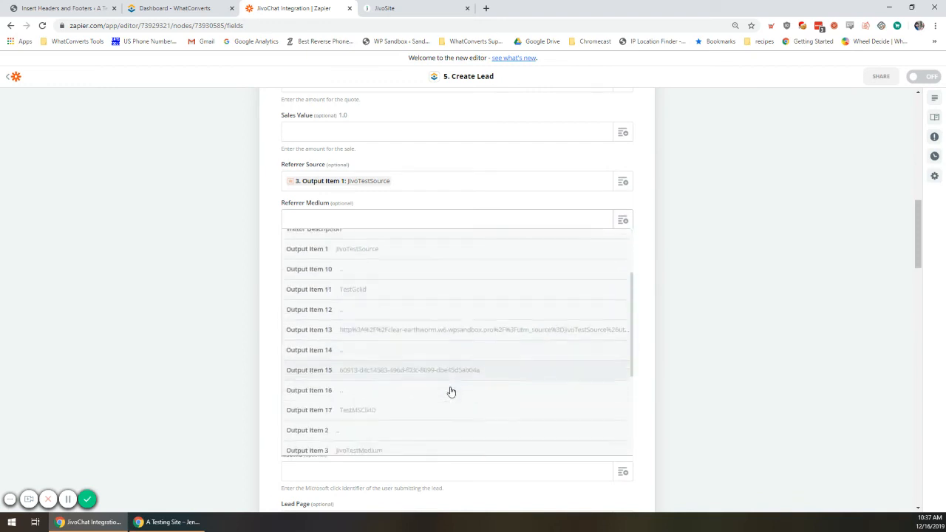
click(408, 449)
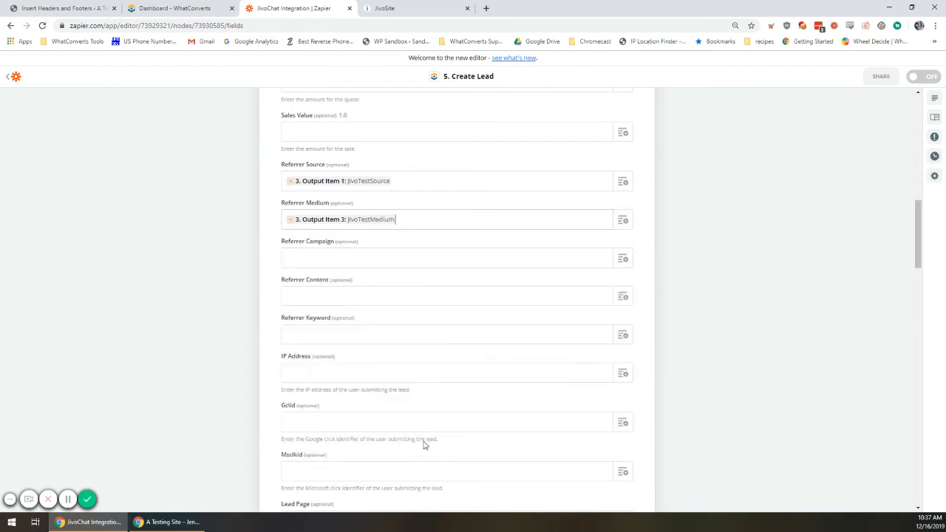
Search the available fields for "camp" and map Referrer Campaign to Output Item 5 from step 3
scroll(775, 333, down, 2)
scroll(621, 245, up, 2)
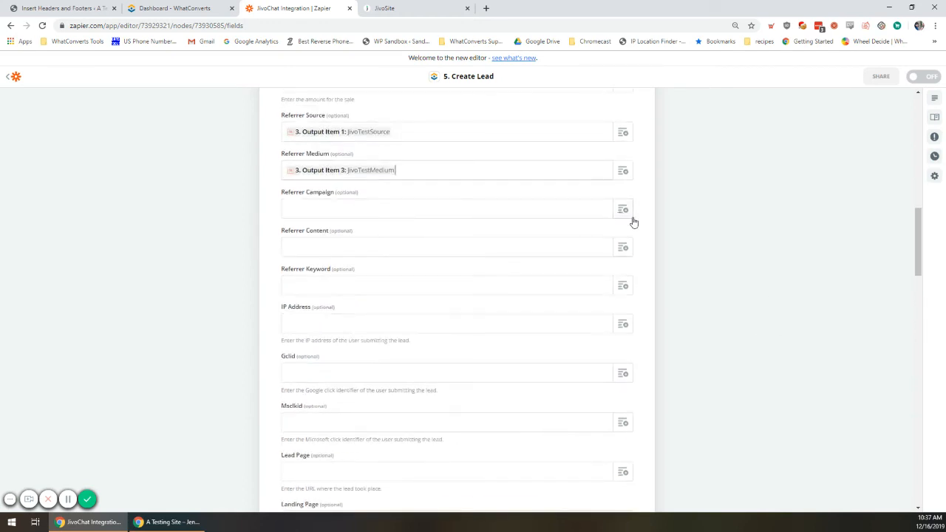
click(625, 211)
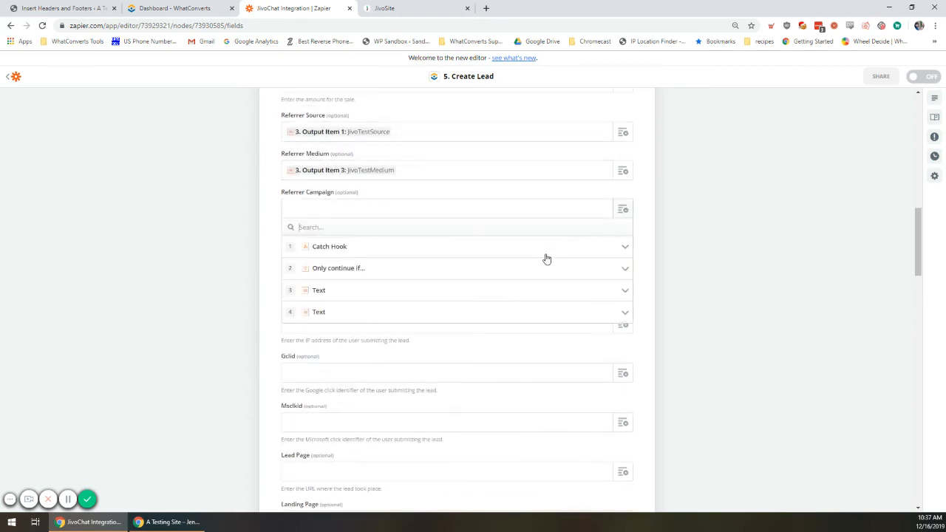
click(506, 293)
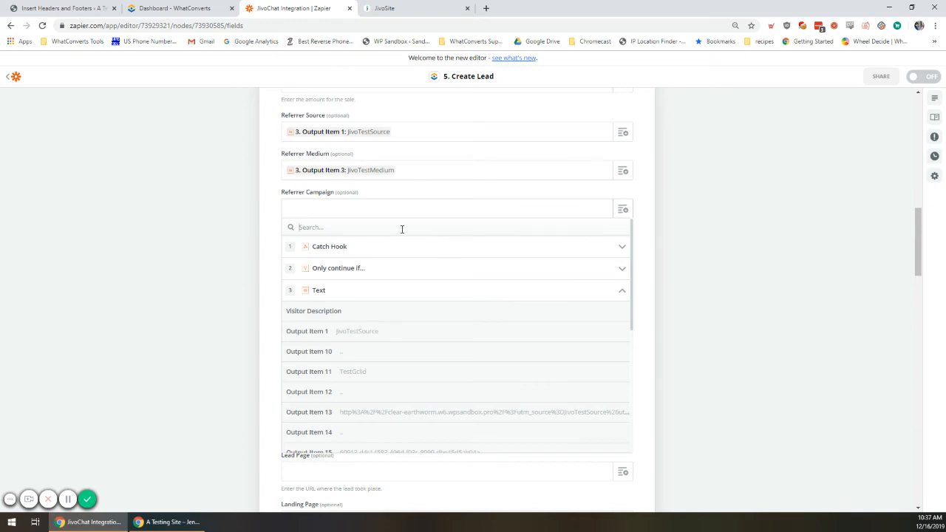
text(cam)
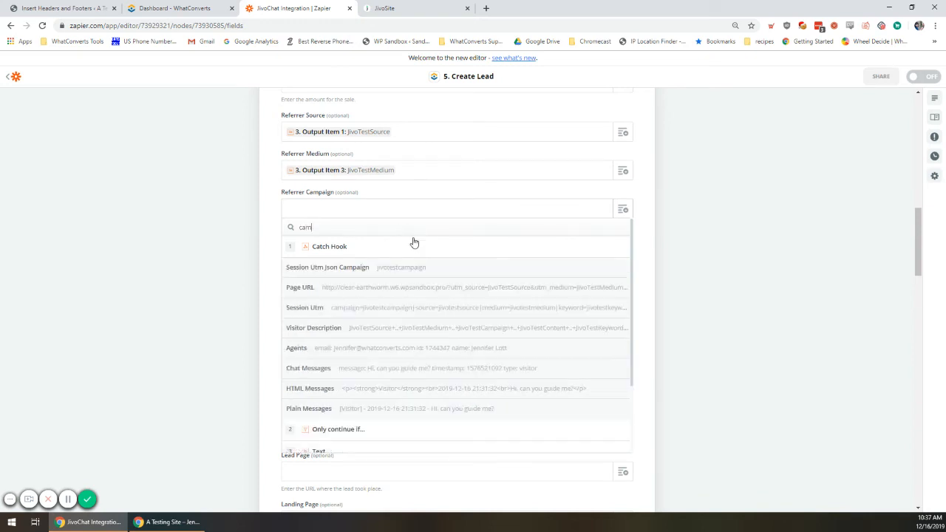
text(p)
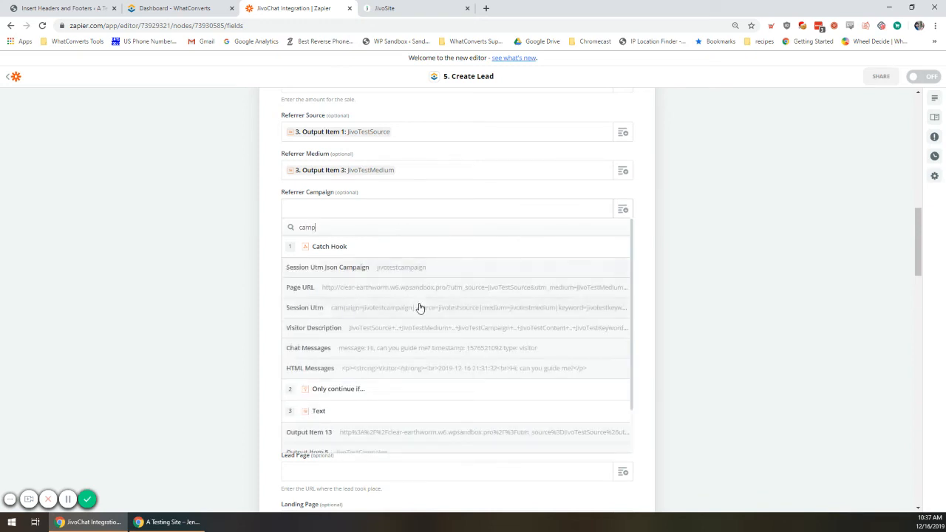
scroll(429, 304, down, 1)
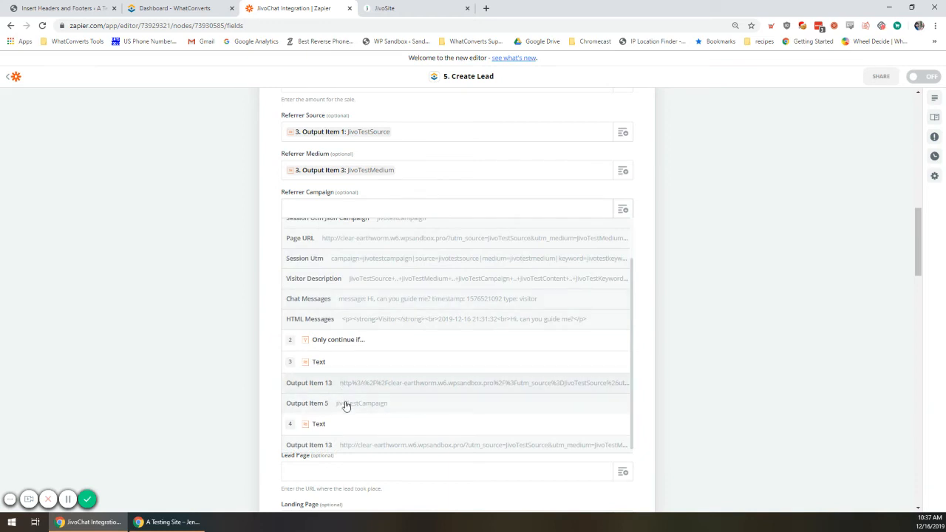
click(372, 409)
scroll(766, 266, down, 1)
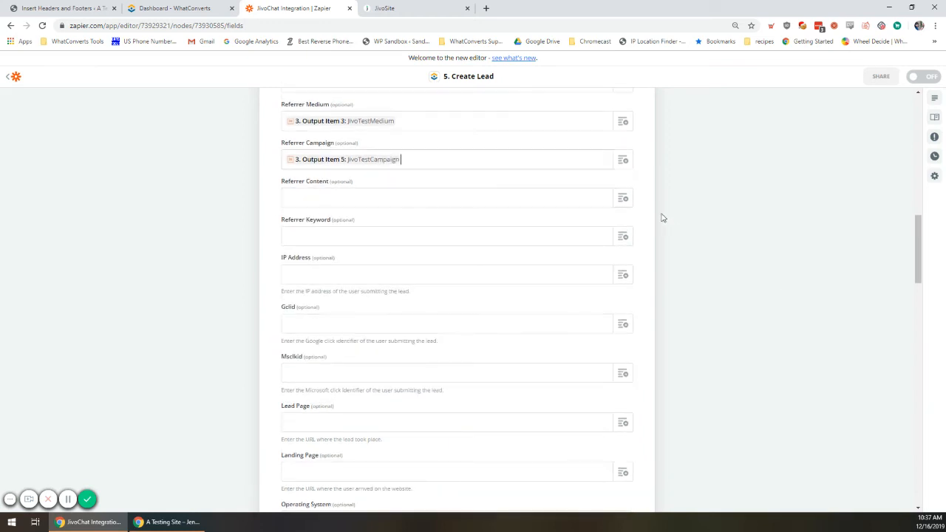
Map Referrer Content to Output Item 7 from the step 3 Text output
click(625, 197)
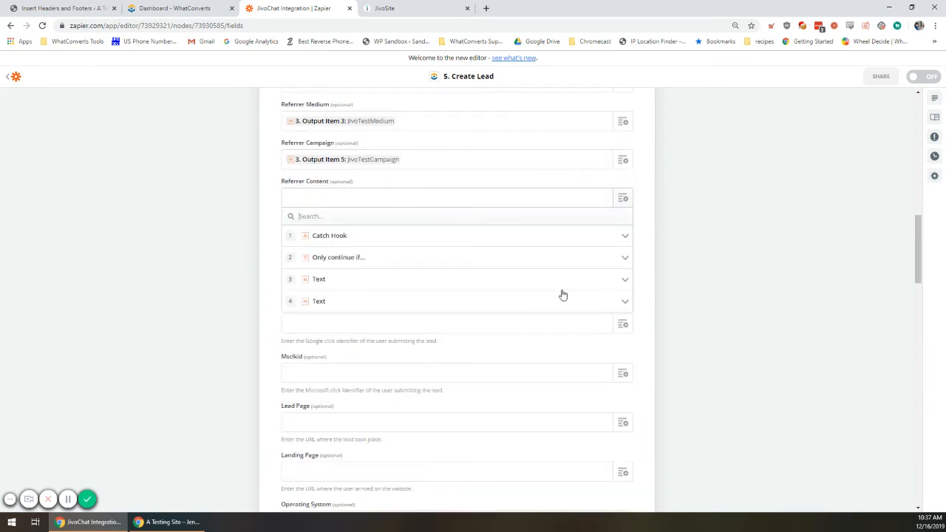
click(625, 285)
scroll(598, 321, down, 2)
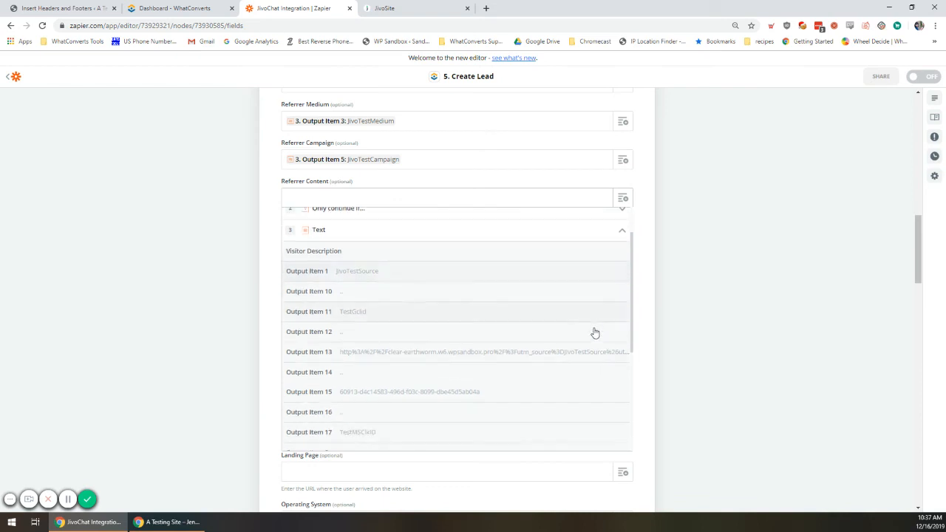
scroll(570, 355, down, 3)
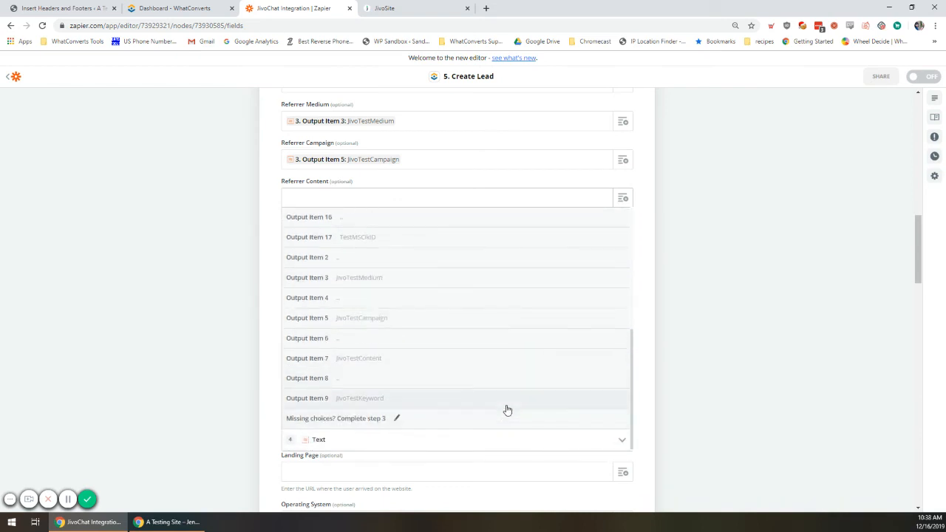
click(471, 359)
Map Referrer Keyword to Output Item 9 from the step 3 Text output
scroll(740, 323, down, 1)
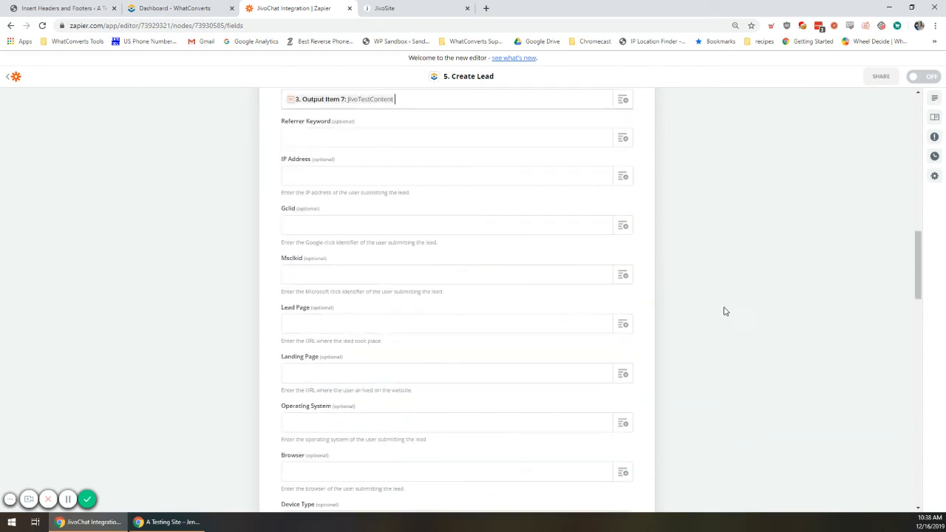
click(628, 145)
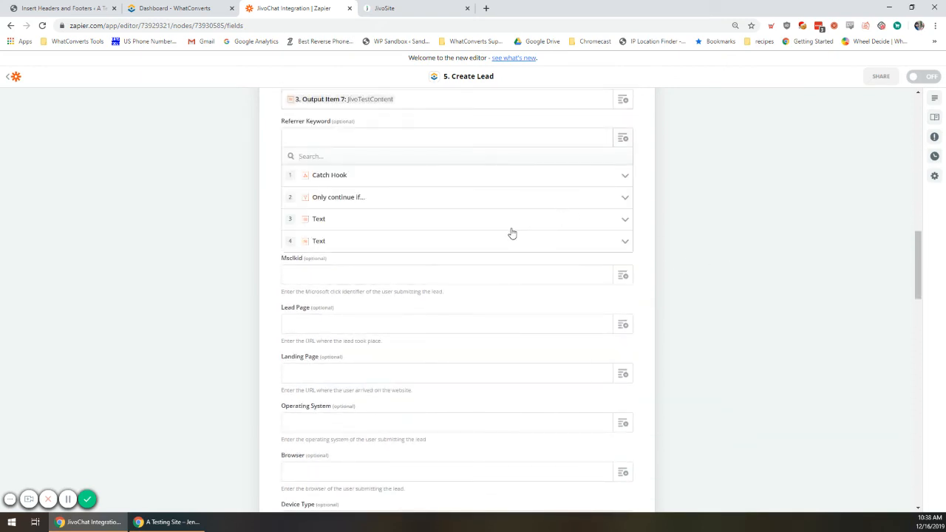
click(534, 219)
scroll(528, 322, down, 1)
scroll(528, 323, down, 3)
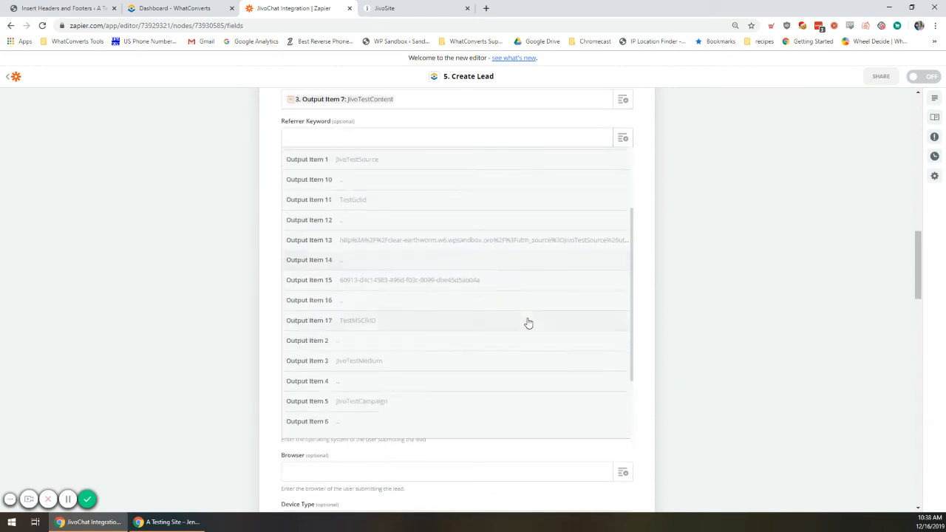
click(495, 390)
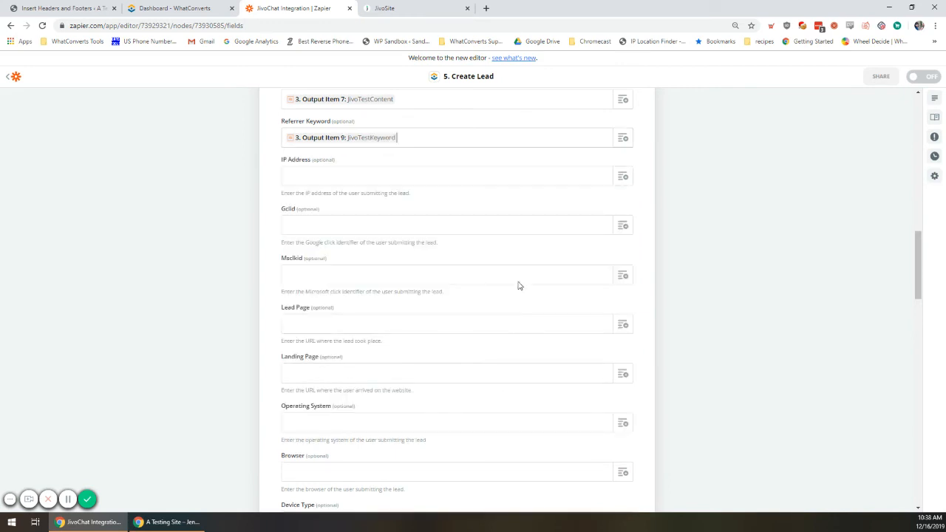
Search the Catch Hook data for "ip" and map IP Address to Session Ip Addr
click(625, 178)
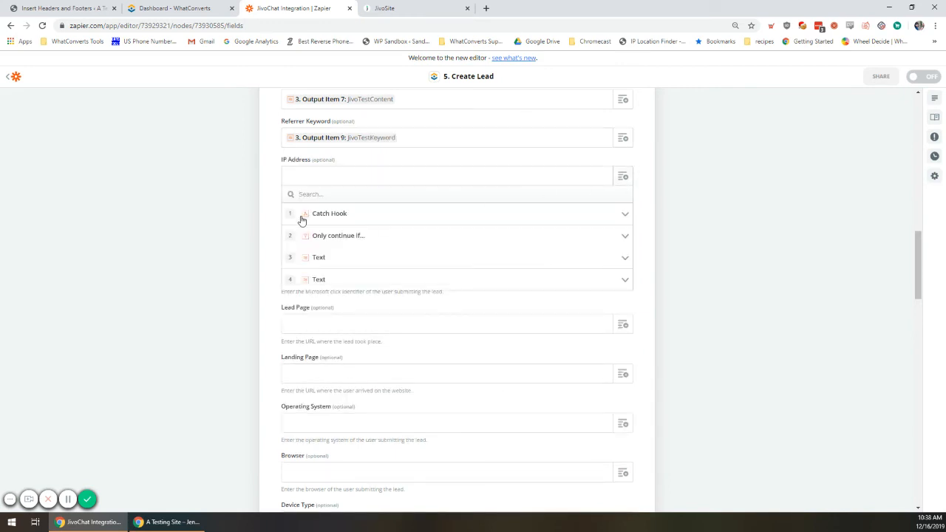
click(421, 215)
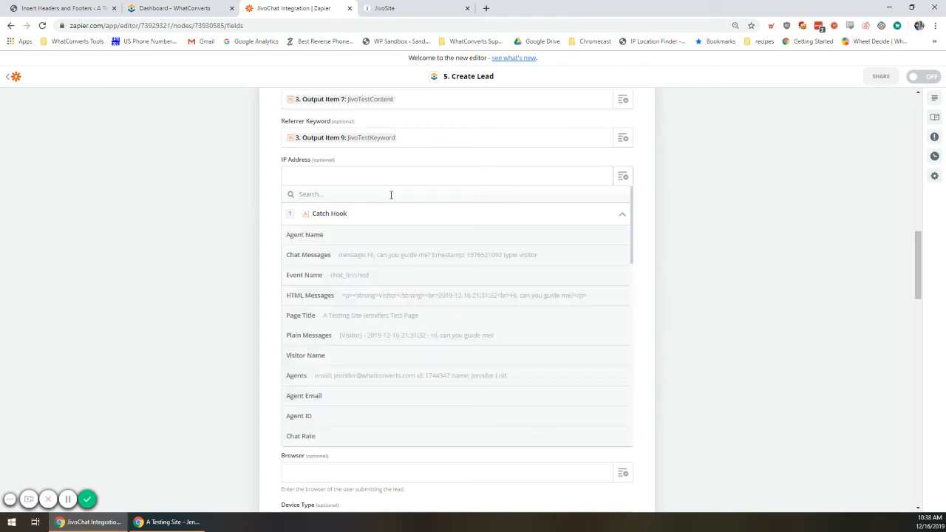
text(ip)
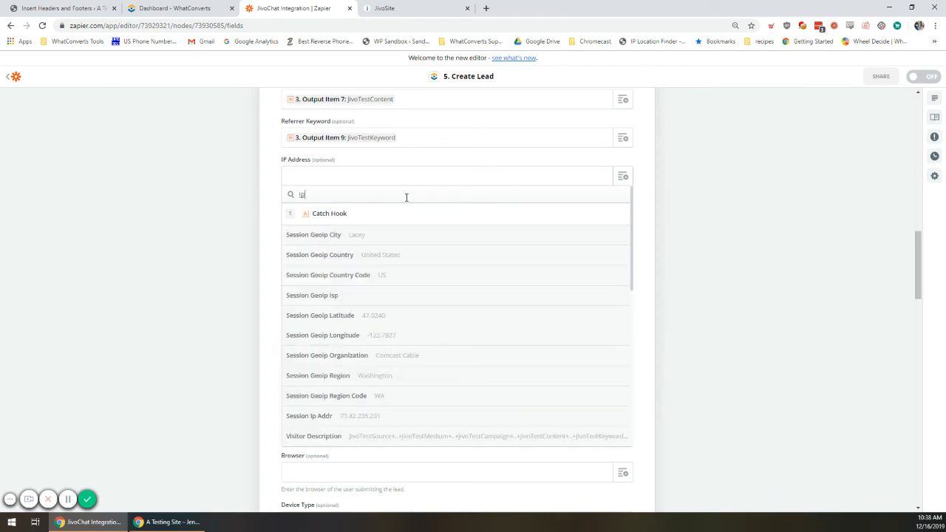
click(393, 415)
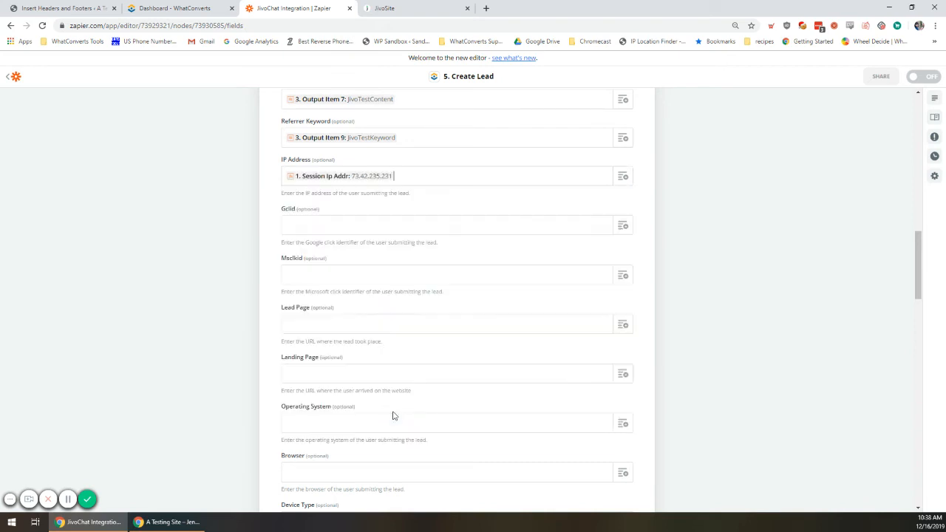
Map Gclid to step 3's Output Item 11, found by searching "gclid", and Msclkid to step 3's Output Item 17
click(624, 225)
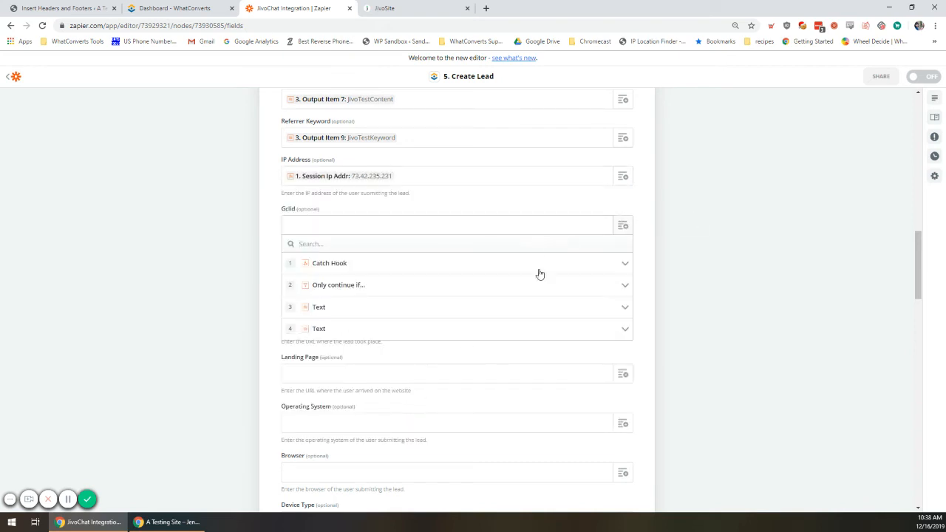
click(410, 309)
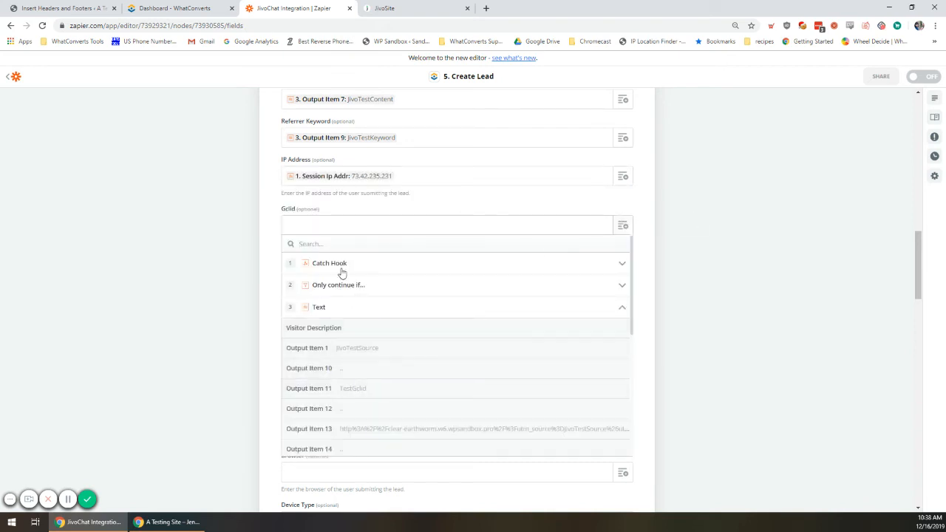
text(gclid)
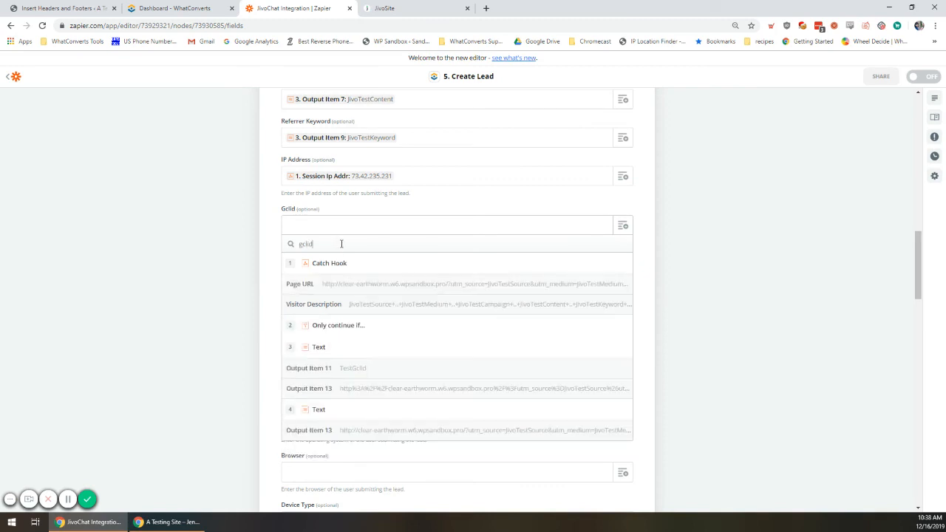
click(349, 368)
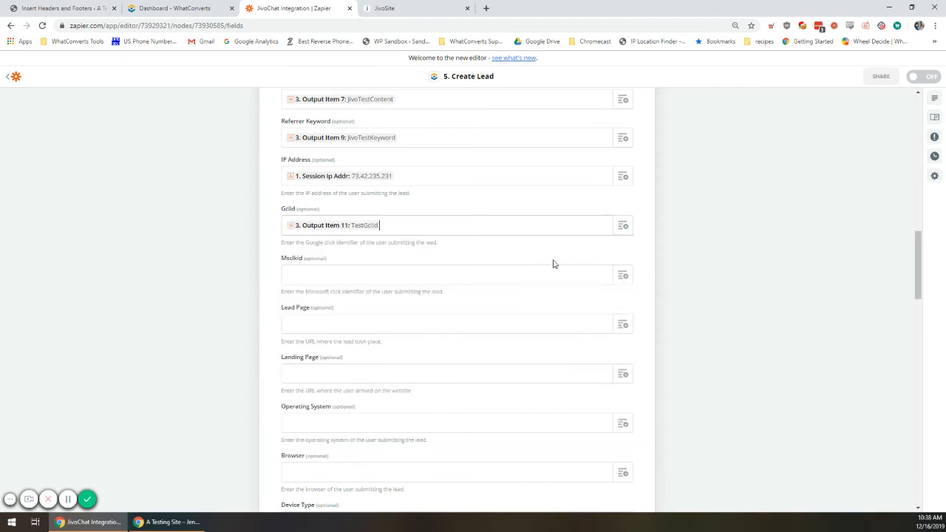
click(624, 274)
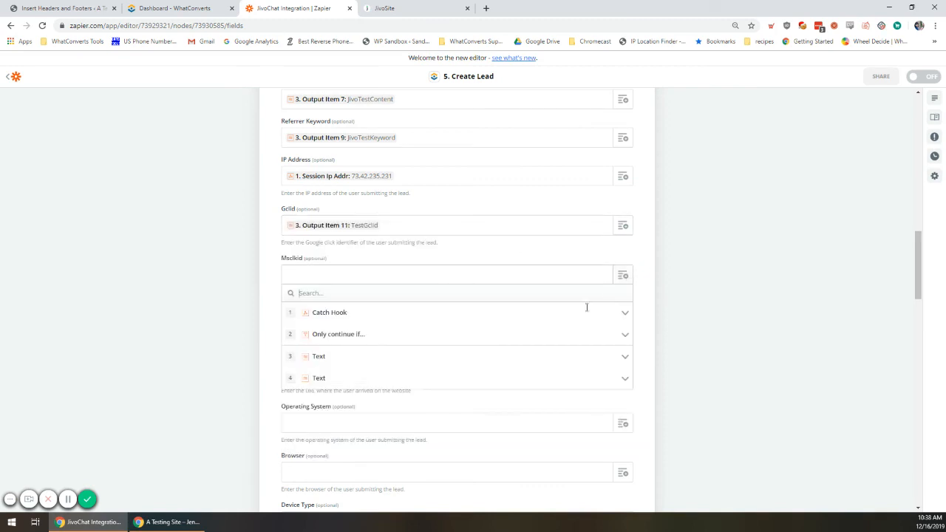
click(473, 359)
scroll(477, 384, down, 5)
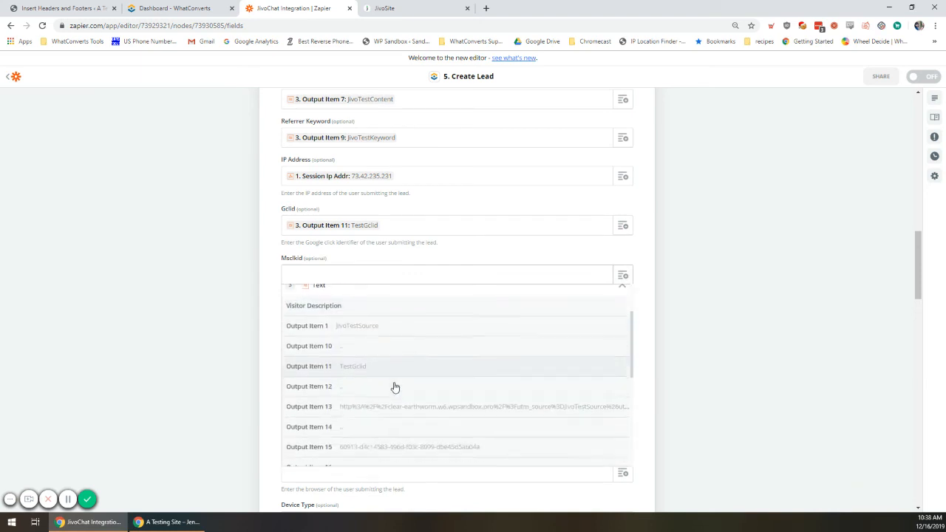
click(416, 410)
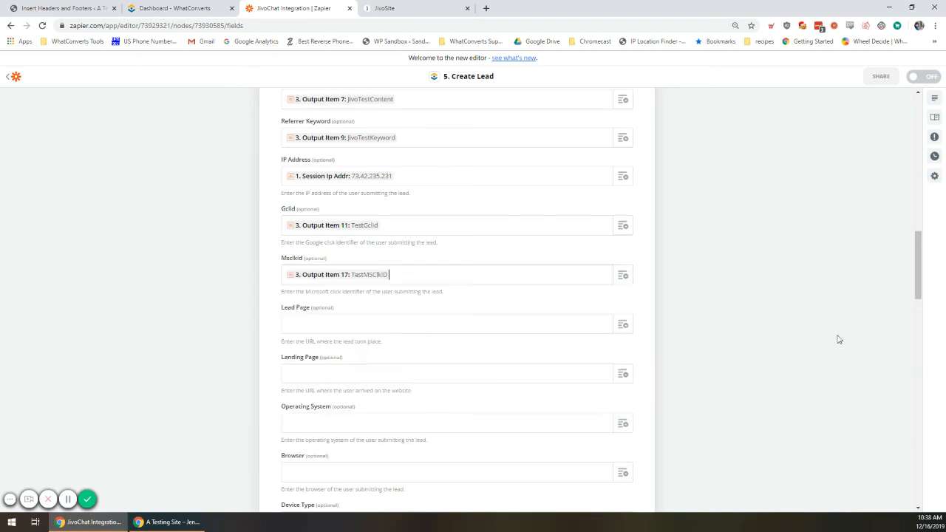
Map Lead Page to the Catch Hook's Page URL and Landing Page to Output Item 13 from the step 4 Text output
scroll(857, 328, down, 1)
scroll(857, 328, down, 1)
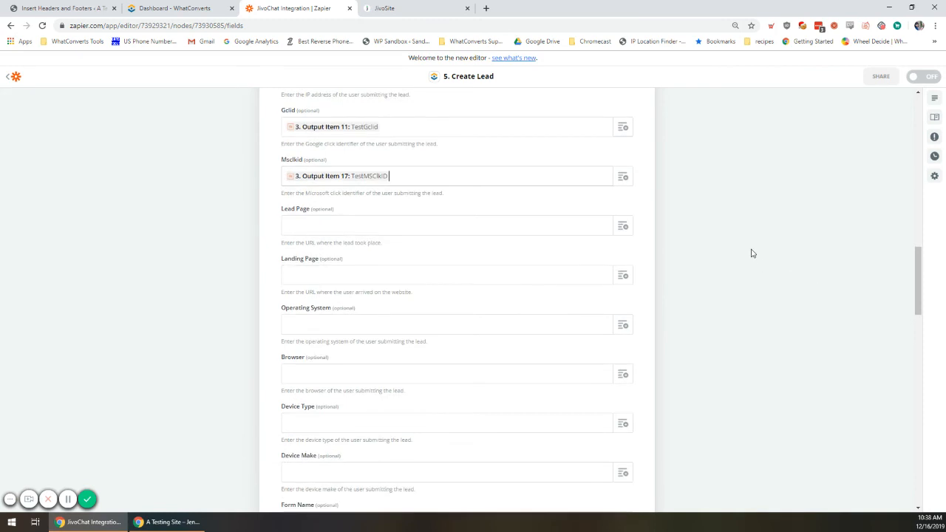
click(623, 227)
click(592, 263)
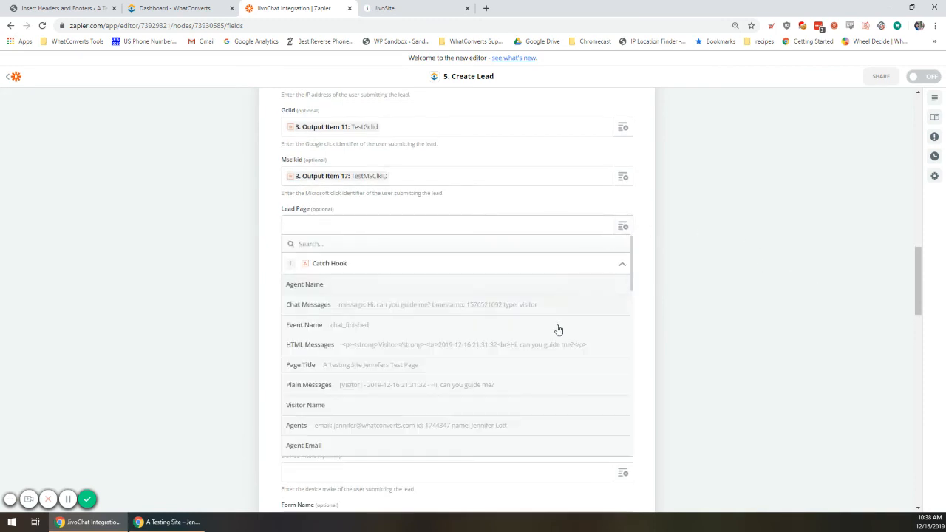
scroll(537, 344, down, 4)
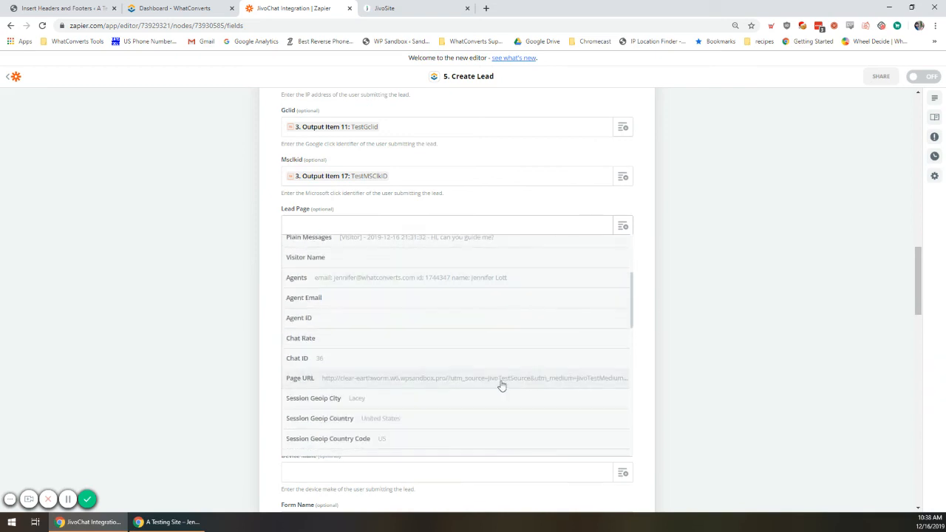
click(500, 387)
scroll(680, 232, down, 1)
click(624, 177)
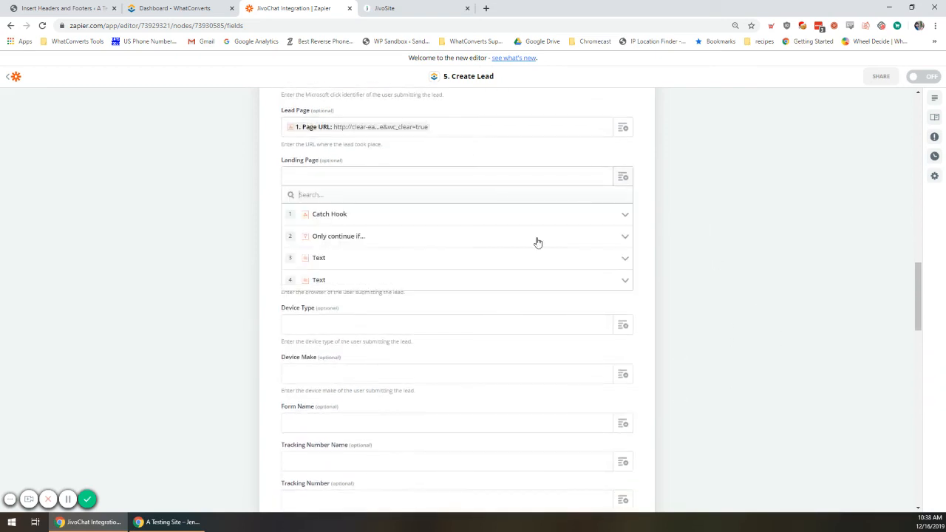
click(475, 286)
click(468, 303)
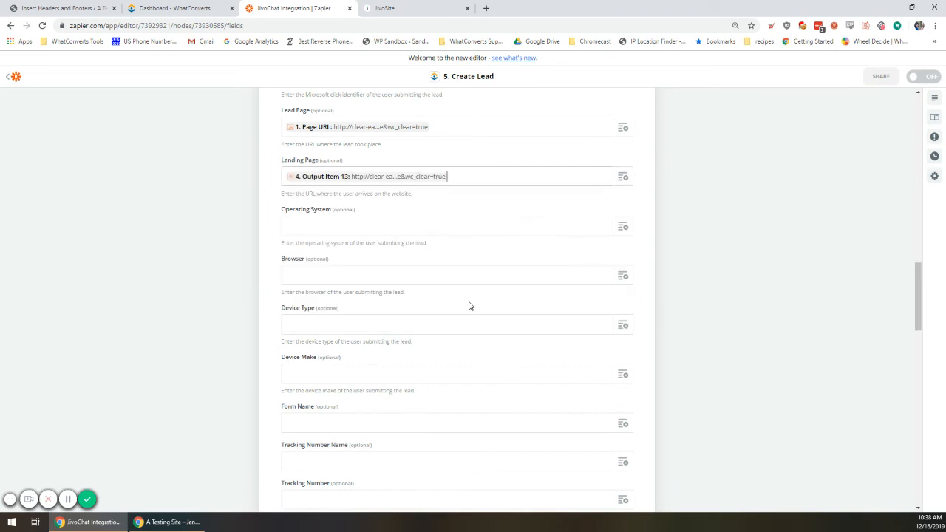
Add three additional fields to the lead, labelled Name, Email and Transcript
scroll(468, 305, down, 6)
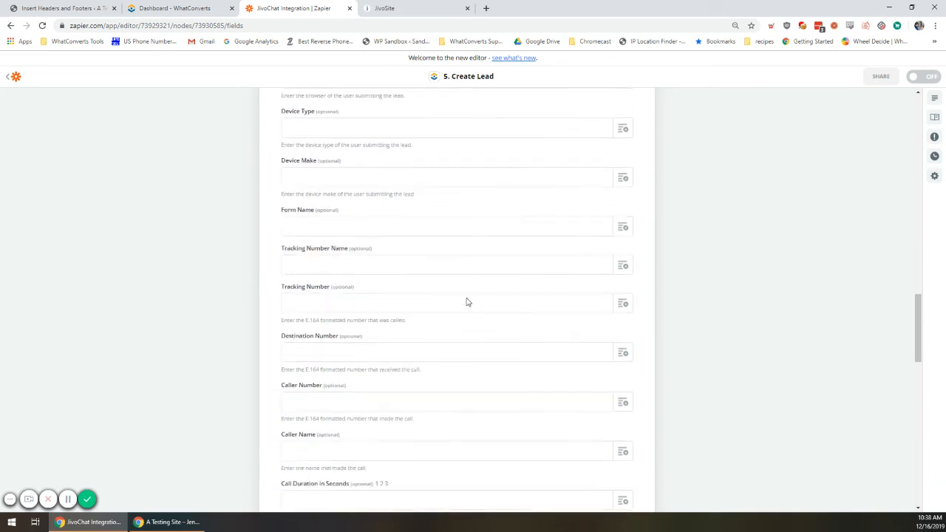
scroll(467, 302, down, 10)
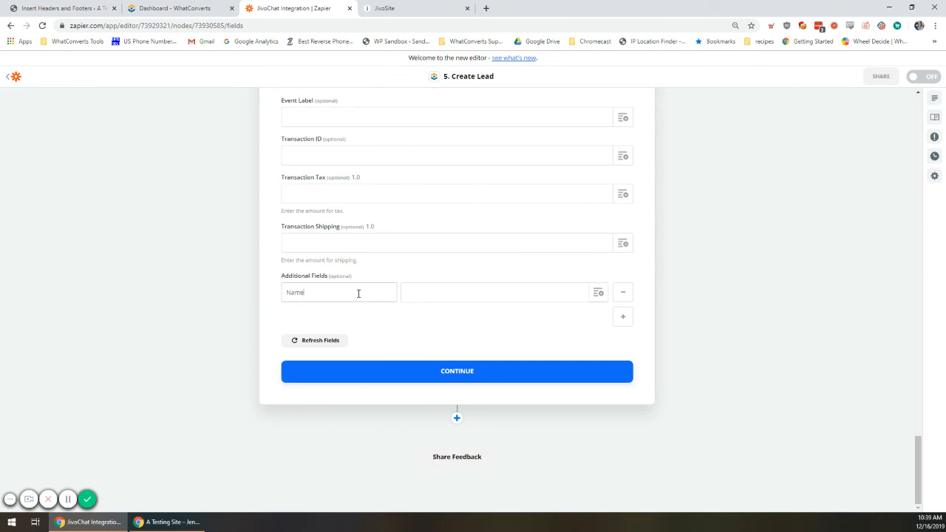
click(627, 319)
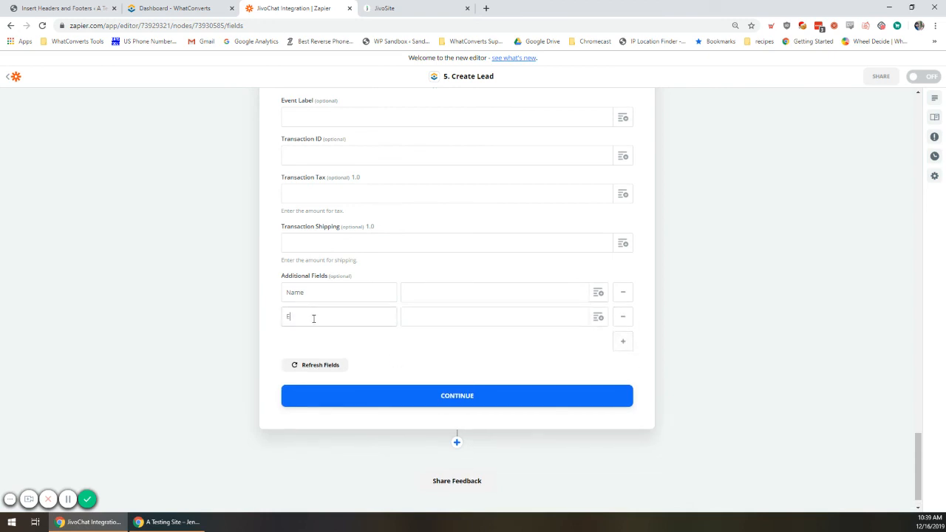
click(621, 341)
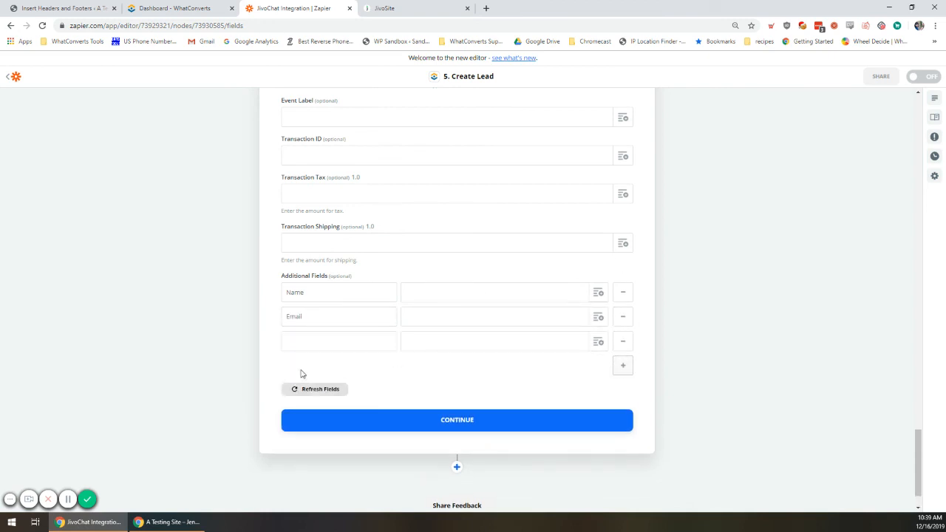
click(305, 343)
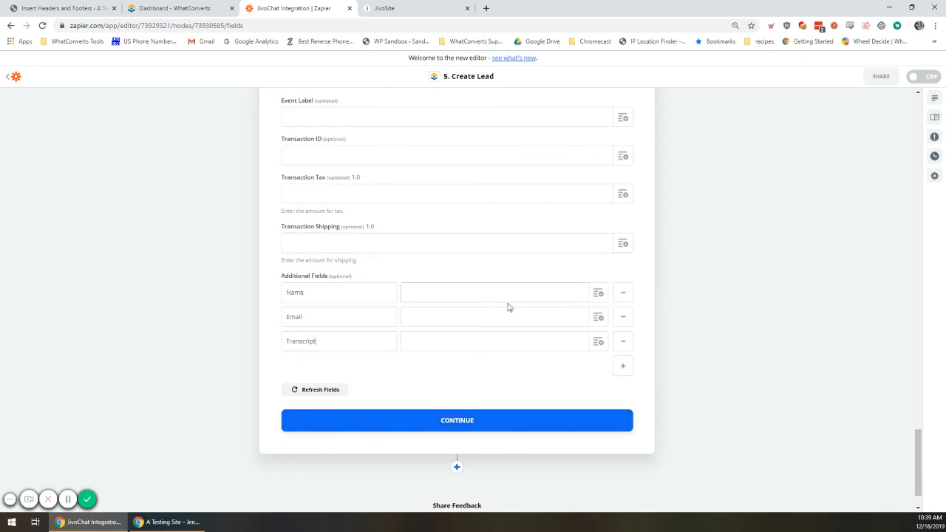
Map the additional Name field to Visitor Name from the Catch Hook data
click(599, 294)
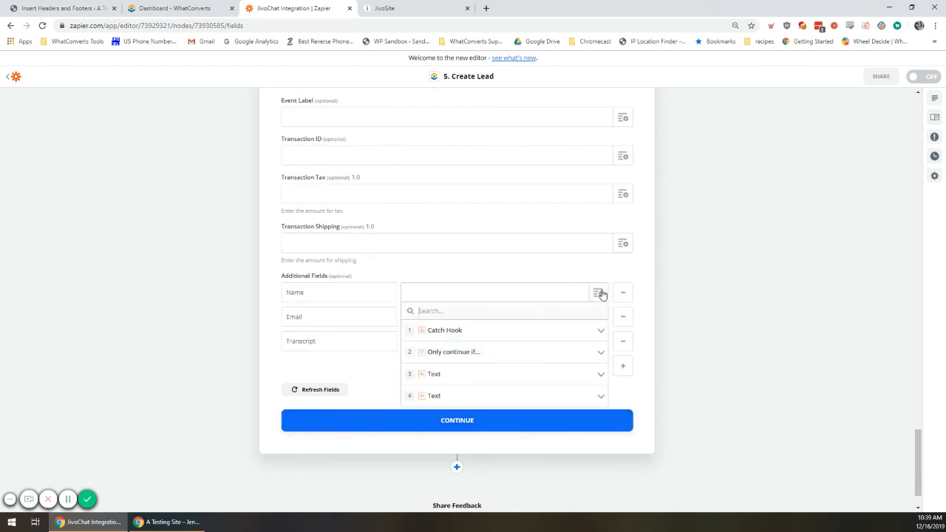
click(481, 335)
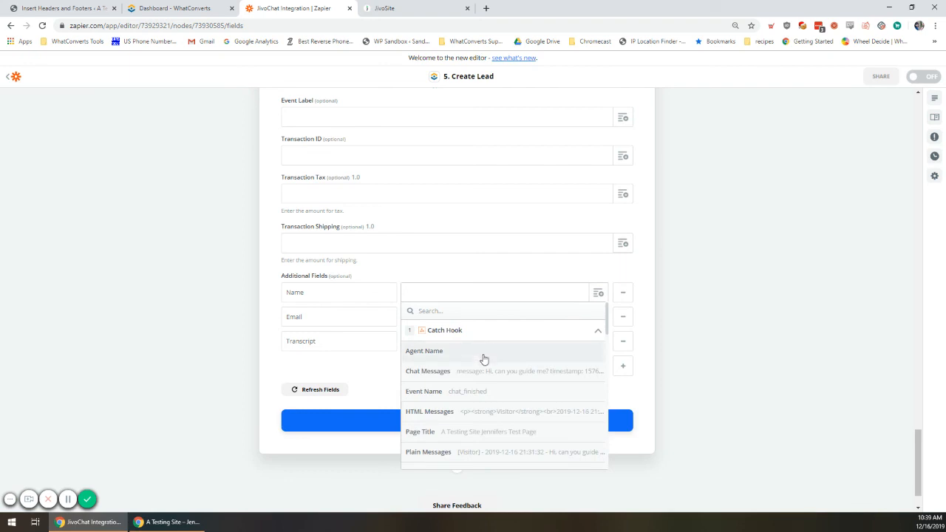
scroll(496, 405, down, 2)
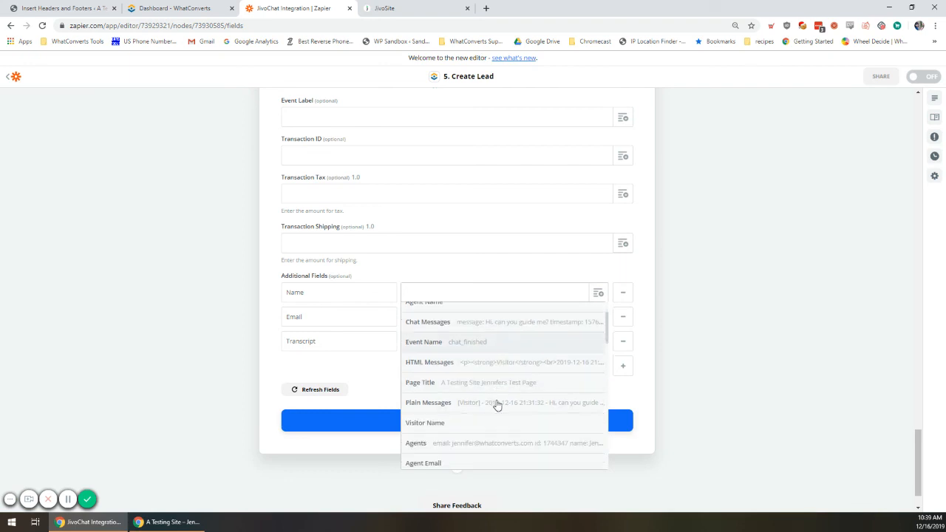
click(465, 375)
click(598, 317)
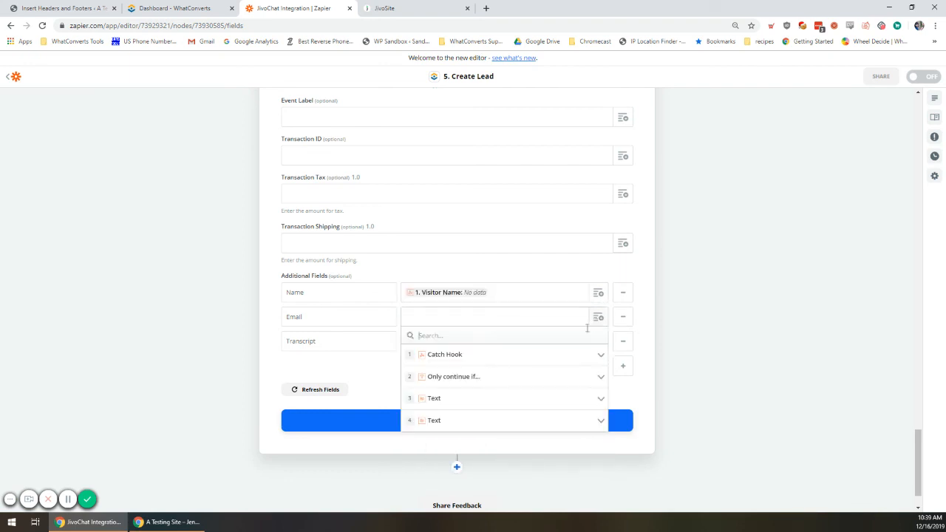
scroll(492, 395, down, 2)
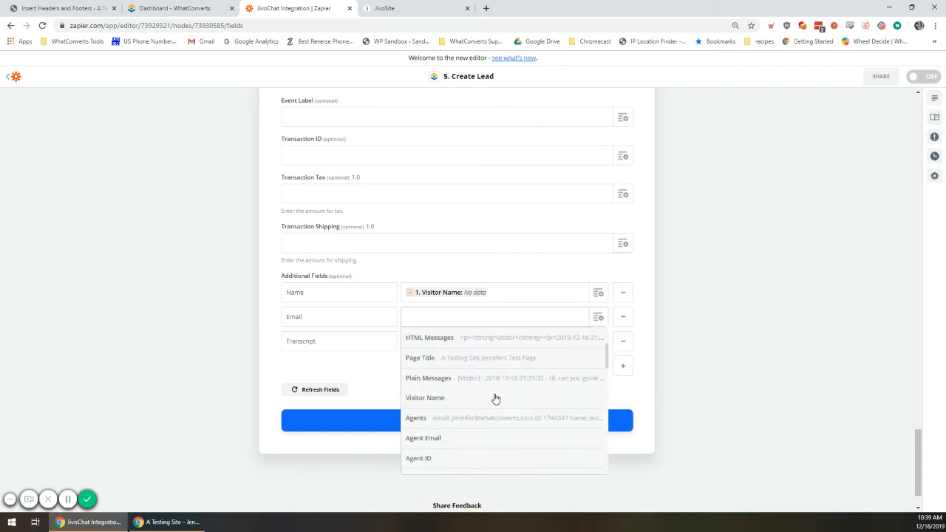
click(474, 438)
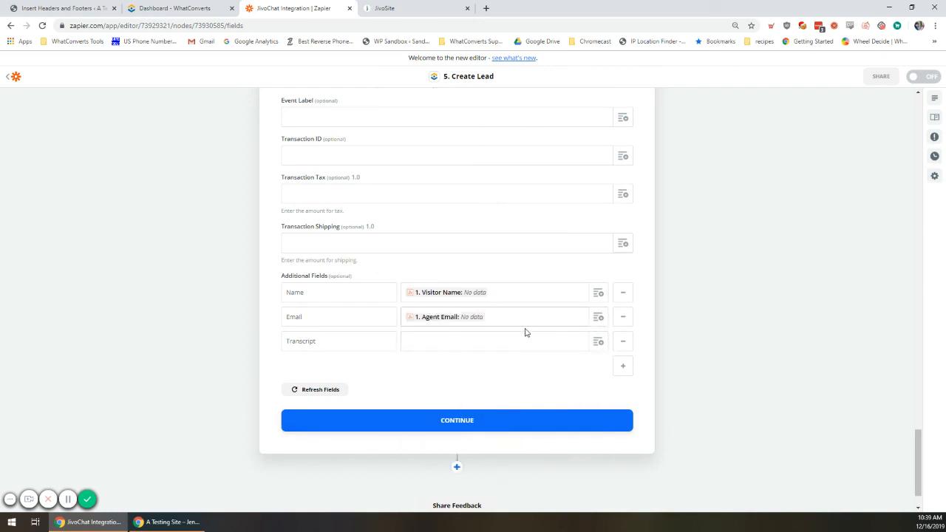
key(BackSpace)
Map the additional Email field to Visitor Email from the Catch Hook data, found by searching "Email"
click(598, 317)
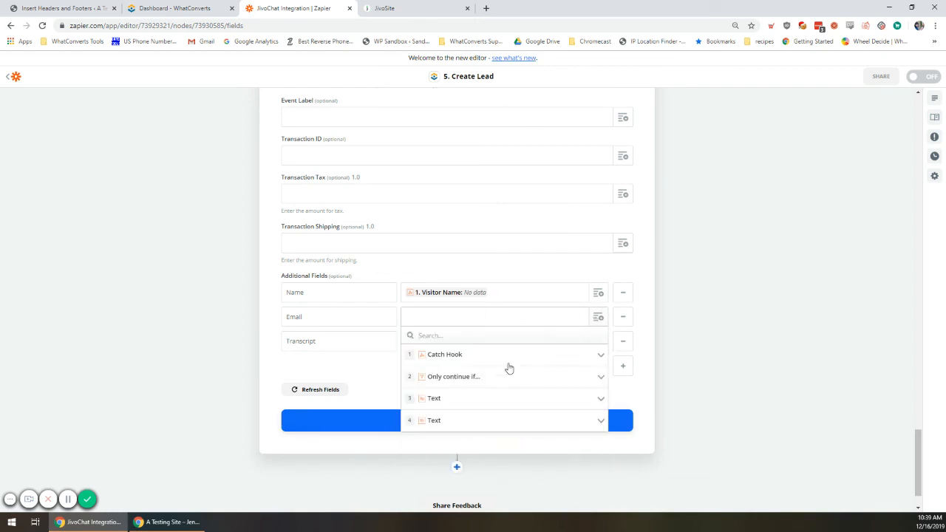
click(511, 359)
scroll(536, 403, down, 3)
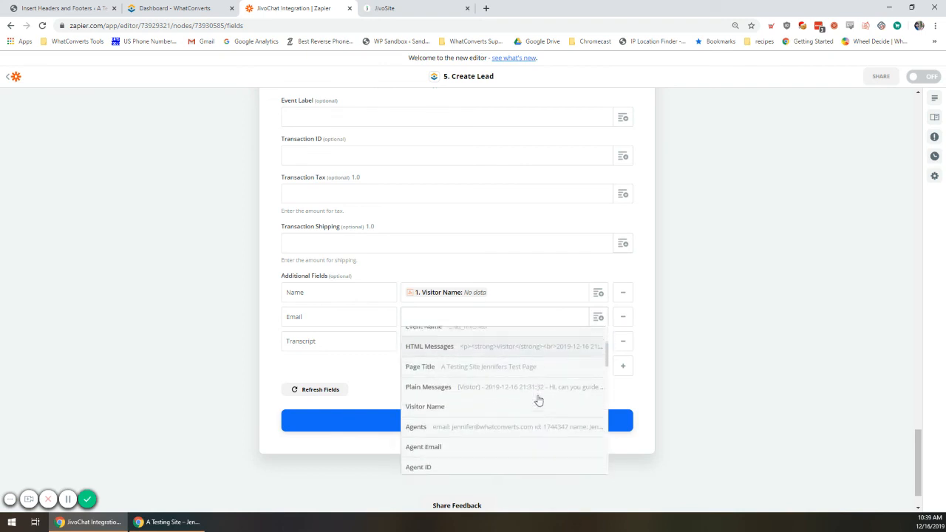
scroll(539, 400, down, 8)
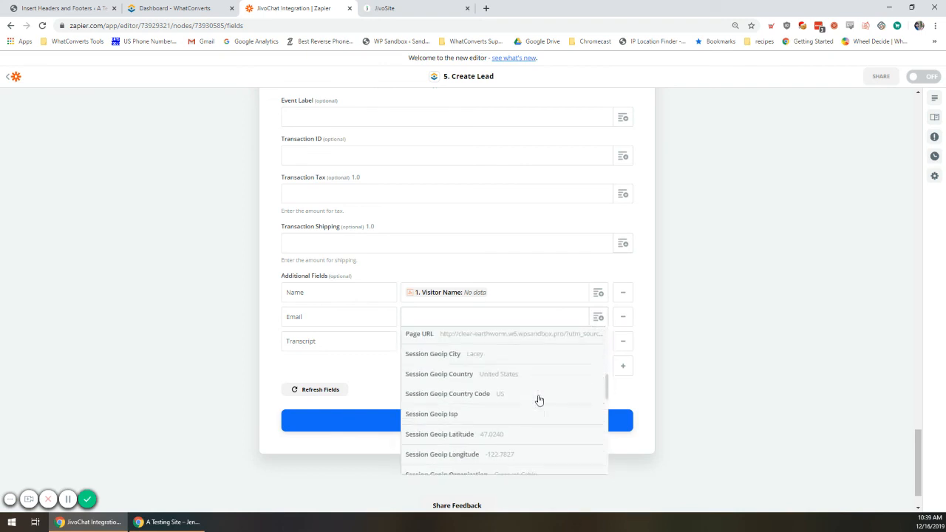
scroll(539, 400, up, 10)
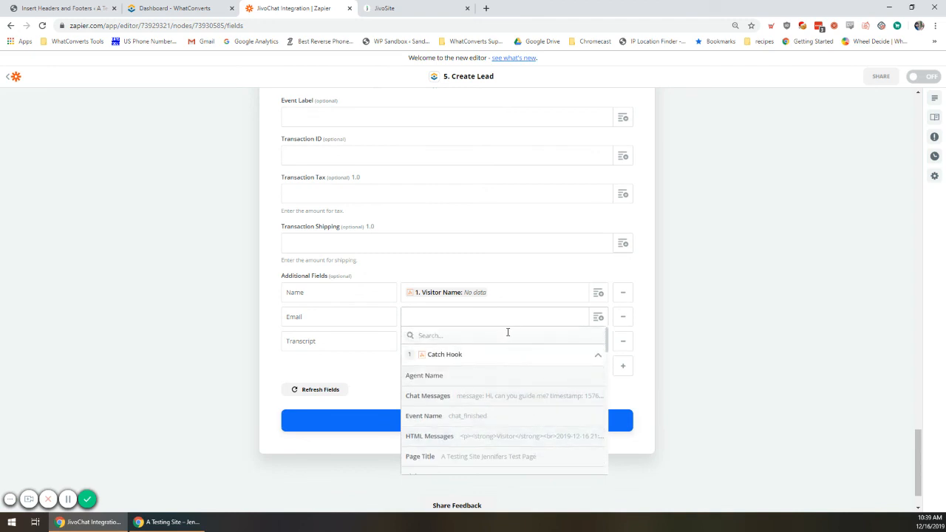
text(Email)
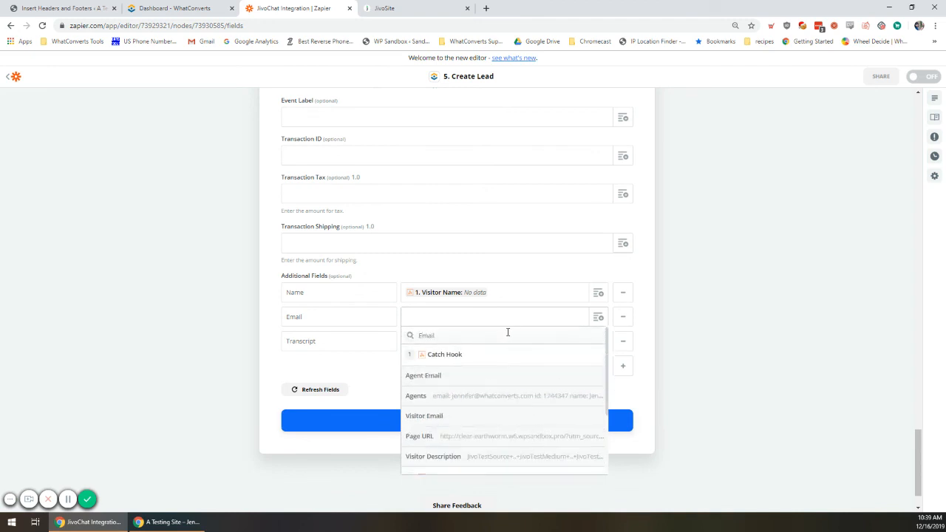
click(505, 419)
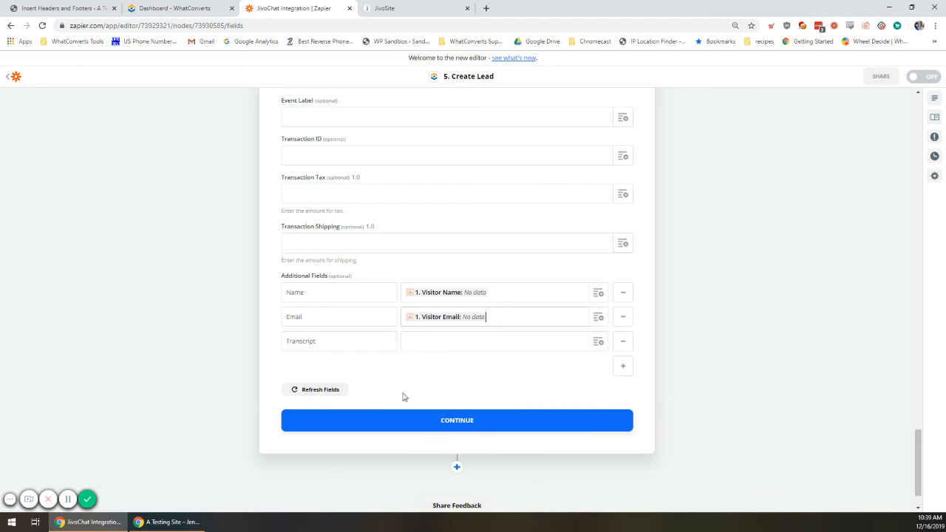
Review the Create Lead field mappings, from the referrer, click ID and page fields down to the additional fields
scroll(403, 392, up, 10)
scroll(394, 437, down, 4)
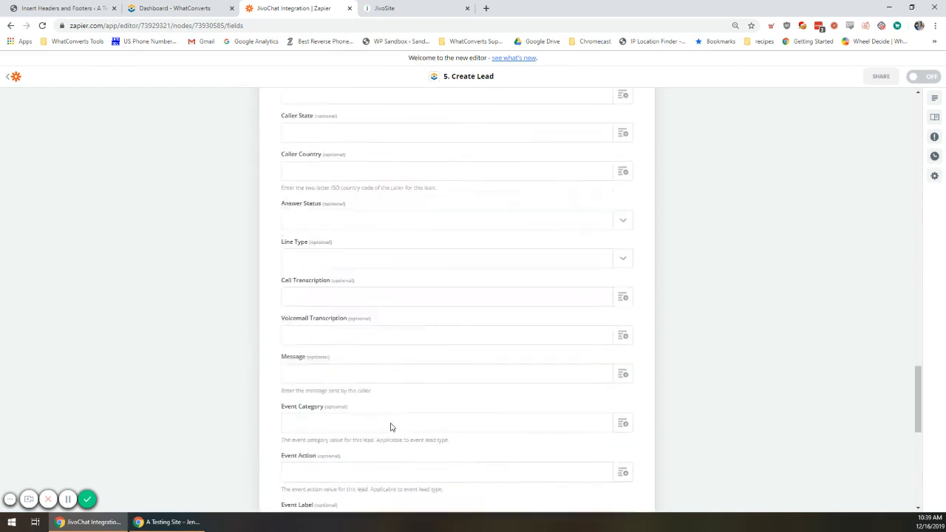
scroll(384, 439, up, 4)
scroll(380, 440, down, 7)
scroll(385, 421, up, 4)
scroll(380, 411, up, 10)
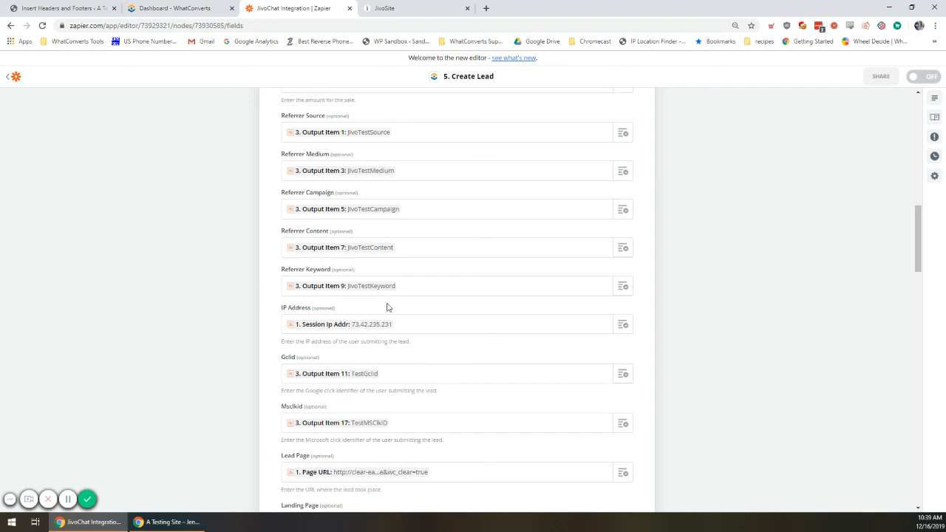
scroll(387, 307, down, 8)
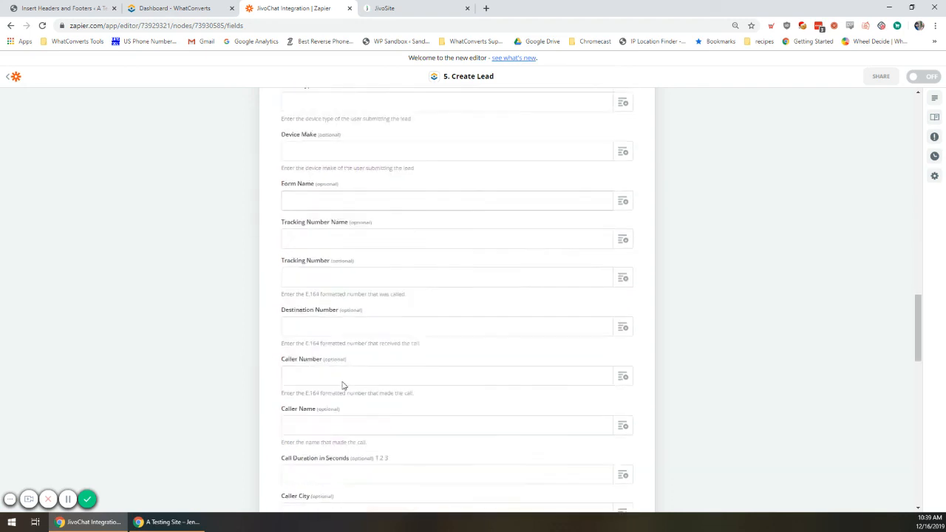
scroll(342, 385, down, 15)
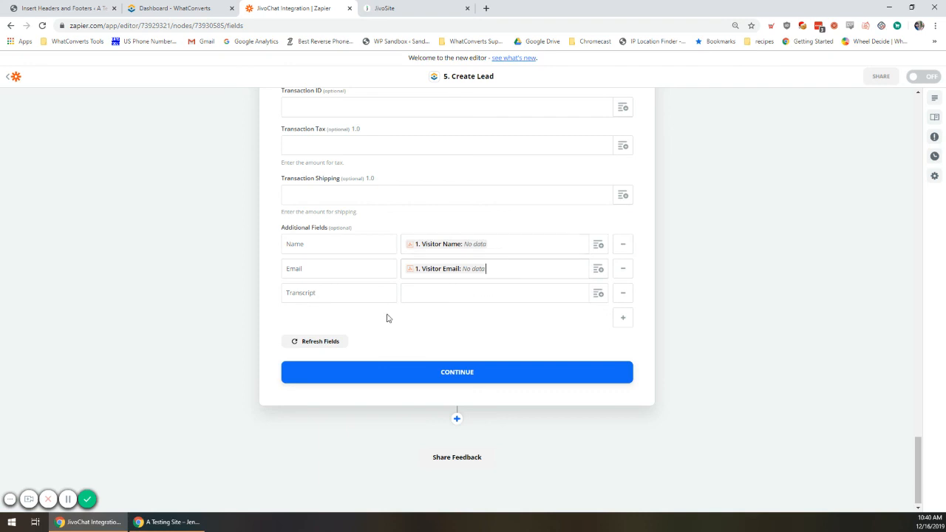
Map the additional Transcript field to Plain Messages from the Catch Hook data
click(461, 294)
click(600, 294)
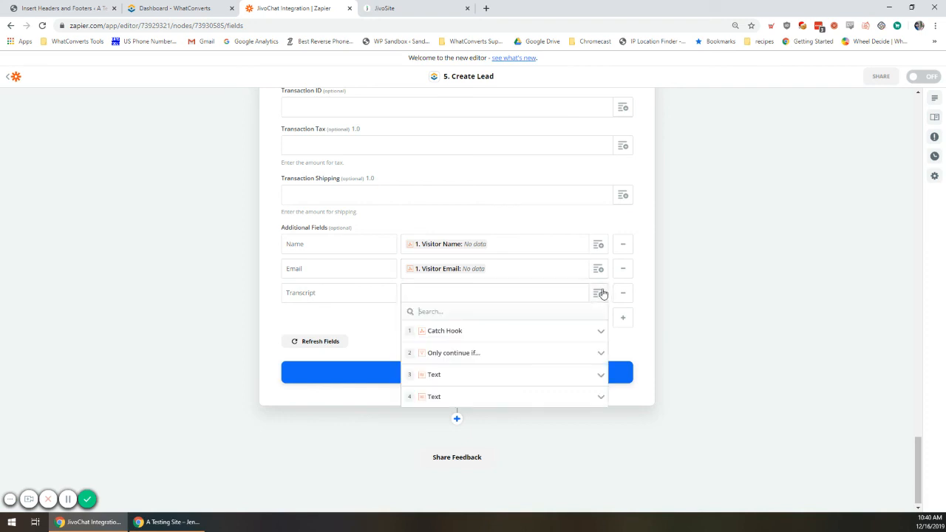
click(498, 334)
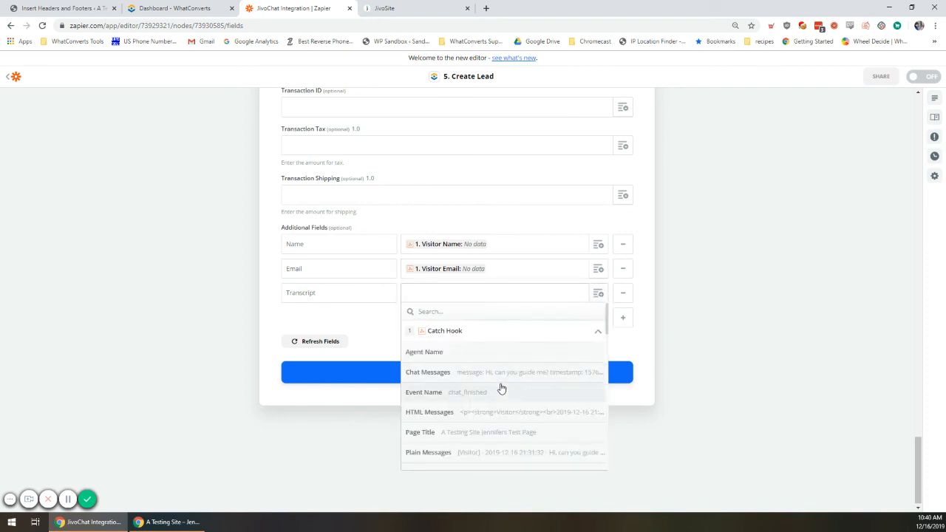
click(482, 453)
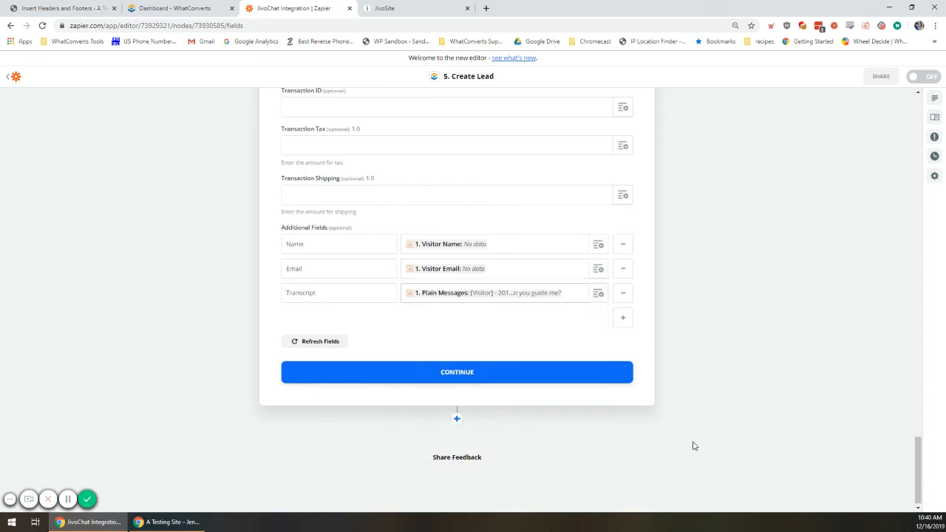
Finish the Create Lead setup by sending its test lead, and turn the Zap on
click(509, 375)
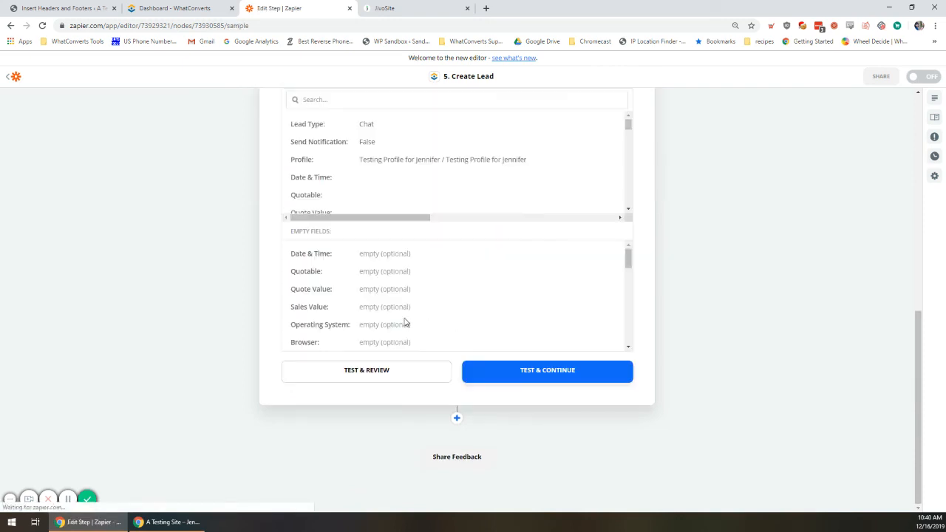
click(555, 373)
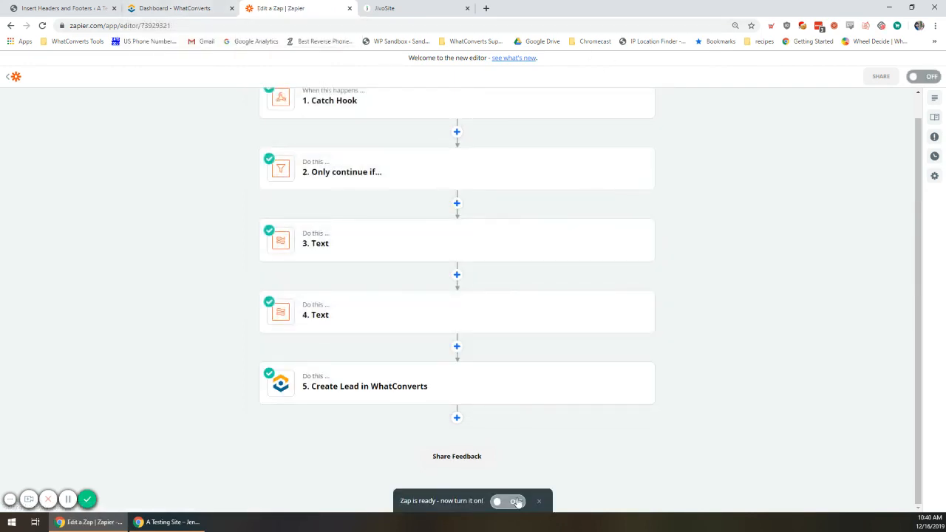
click(516, 501)
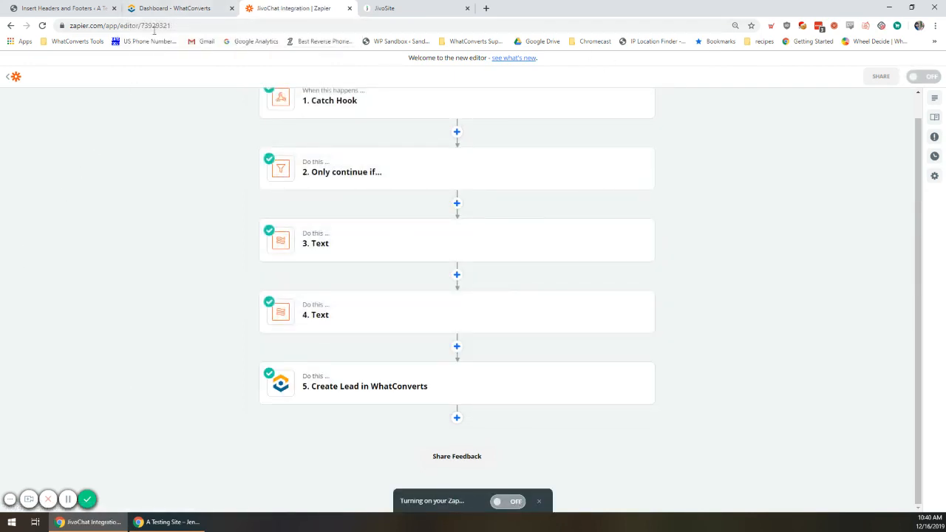
Switch to the WhatConverts dashboard, refresh the lead list and open the details of the newest chat lead
click(159, 6)
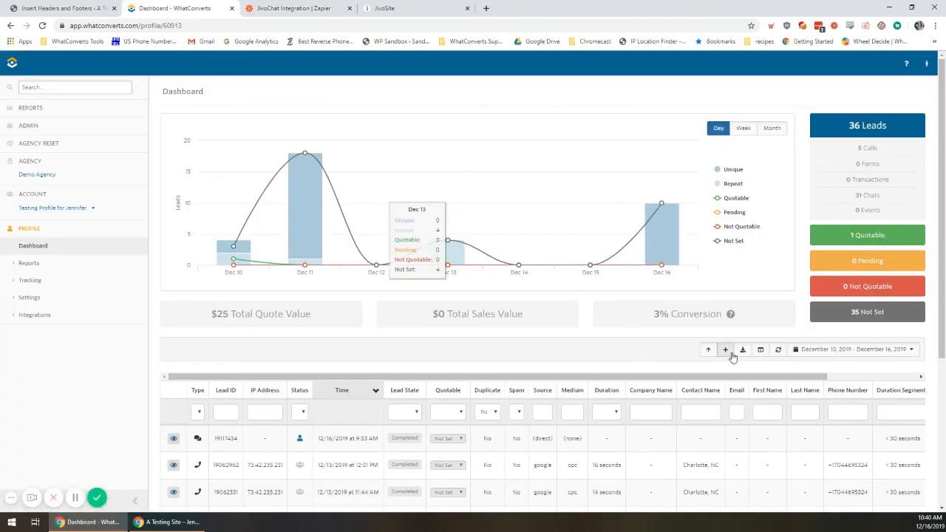
click(778, 348)
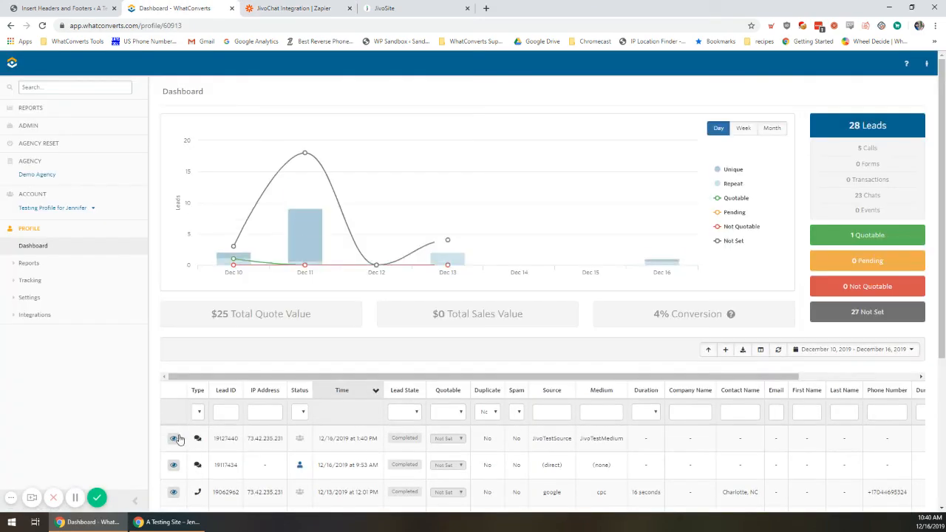
click(173, 438)
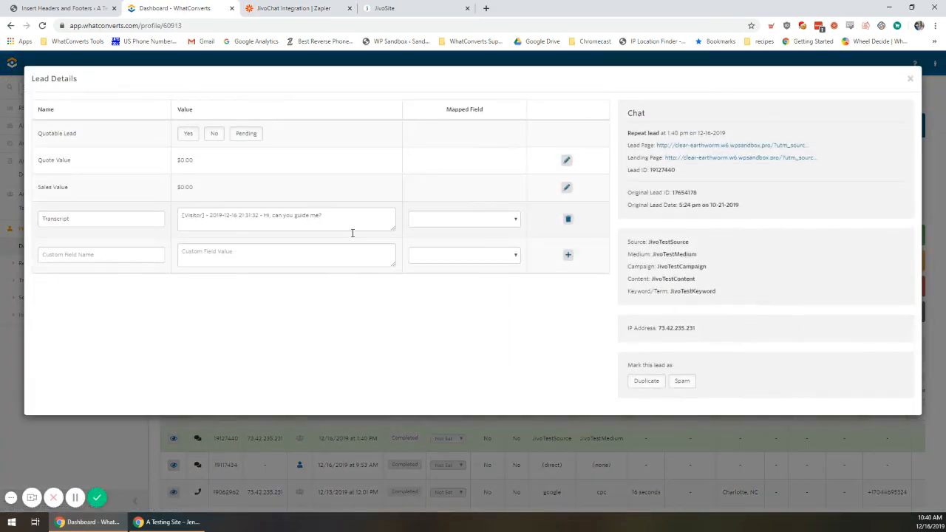